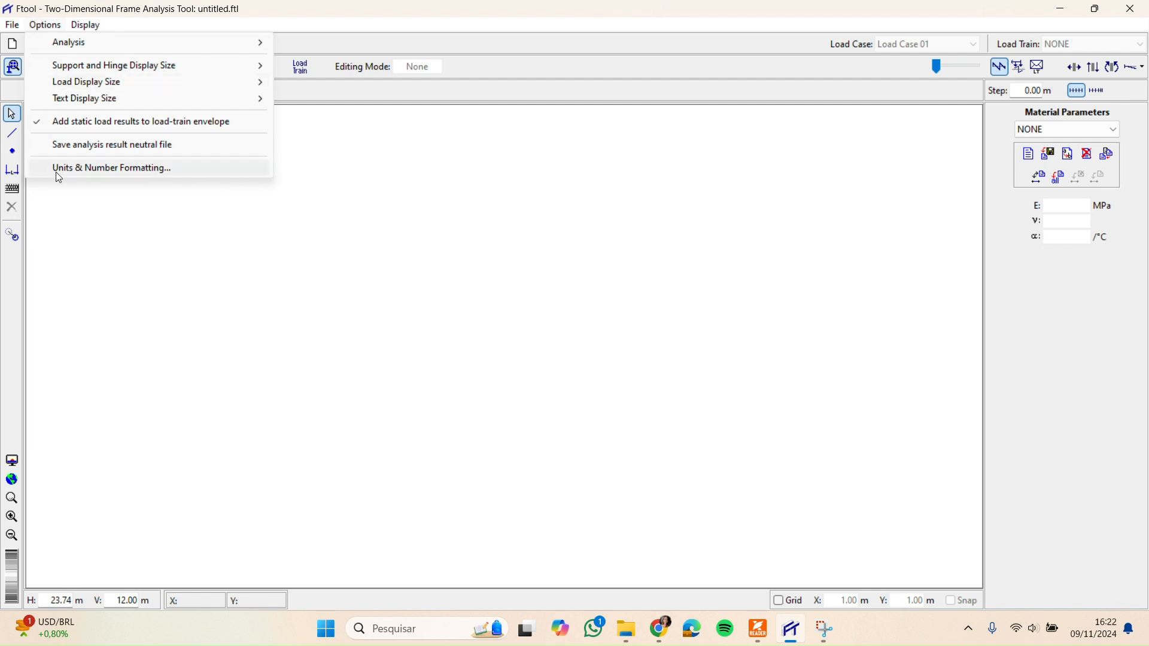
- Review the units and number formatting settings and accept them as they are
{"action": "left_click", "coordinate": [59, 172]}
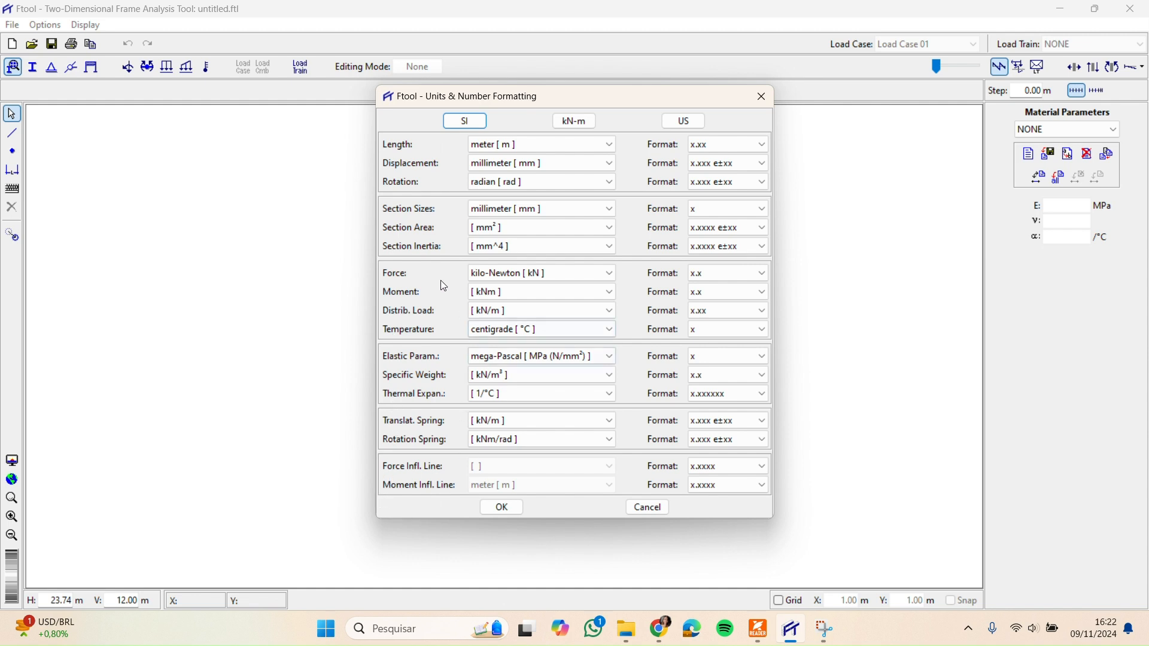
{"action": "left_click", "coordinate": [507, 510]}
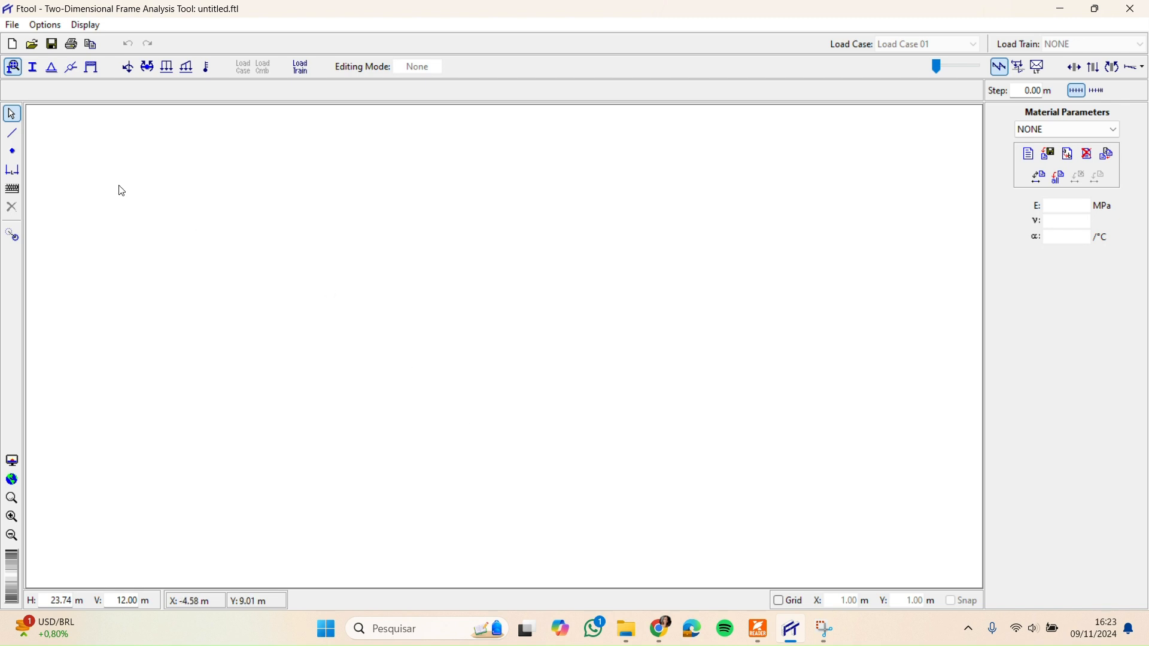
{"action": "left_click", "coordinate": [12, 133]}
{"action": "left_click", "coordinate": [235, 406]}
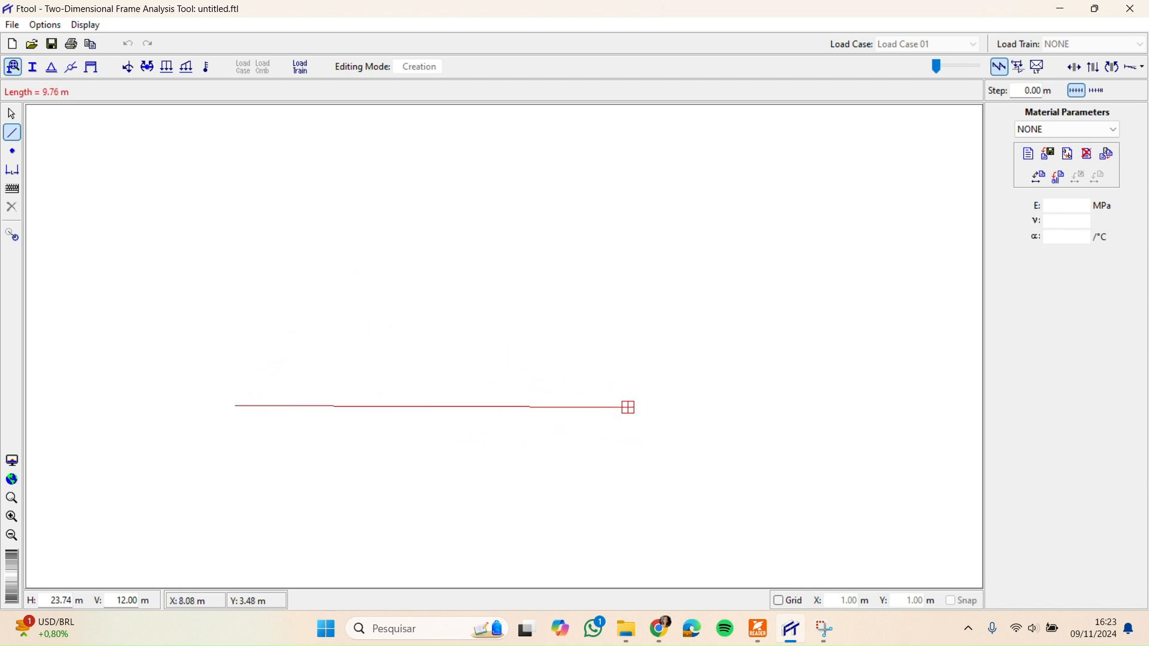
{"action": "key", "text": "Escape"}
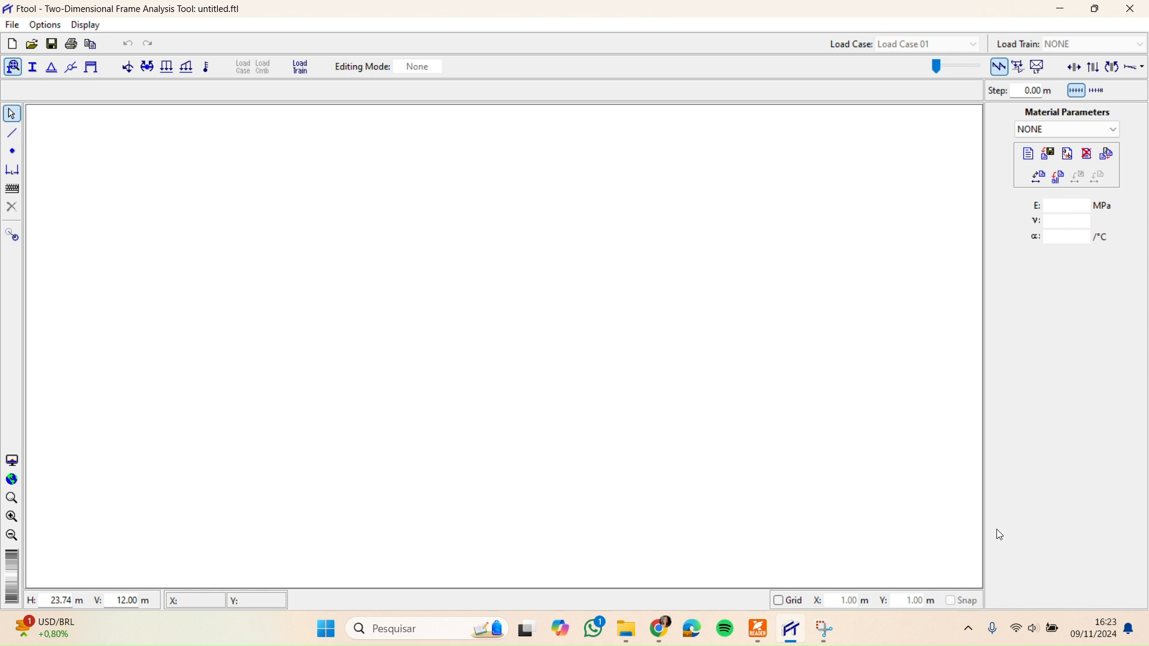
- Turn on the drawing grid and snapping to its points
{"action": "left_click", "coordinate": [779, 601]}
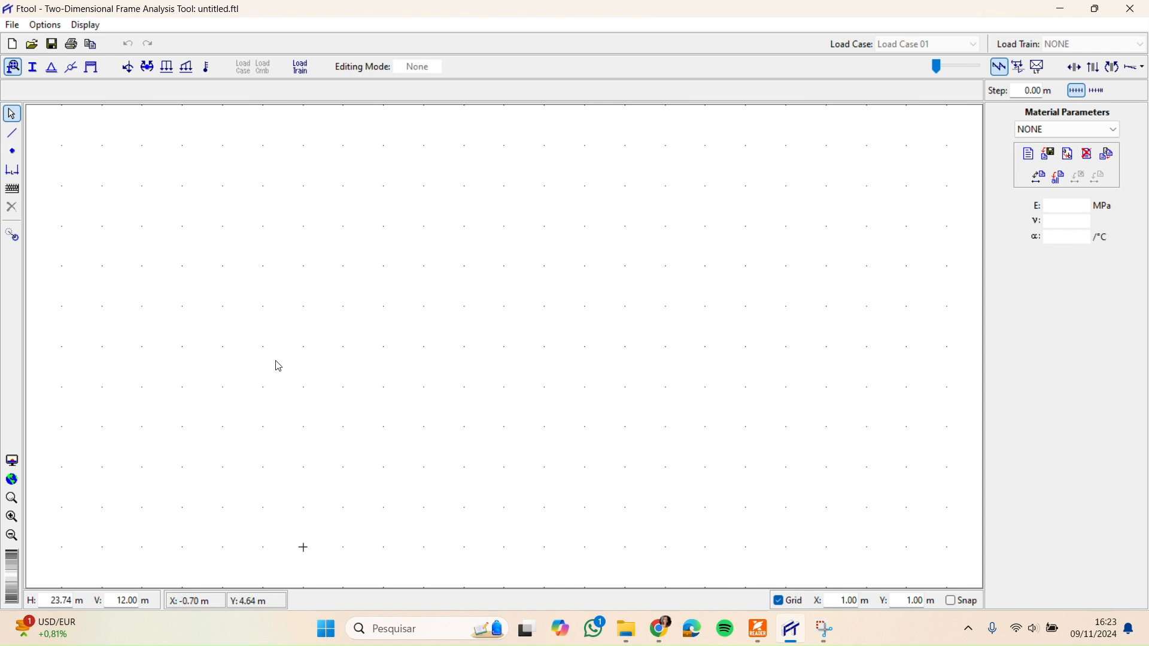
{"action": "left_click", "coordinate": [955, 602]}
- Draw two end-to-end horizontal members on the grid, one 4 m long and one 2 m long, starting at X -2, Y 5 m
{"action": "left_click", "coordinate": [20, 133]}
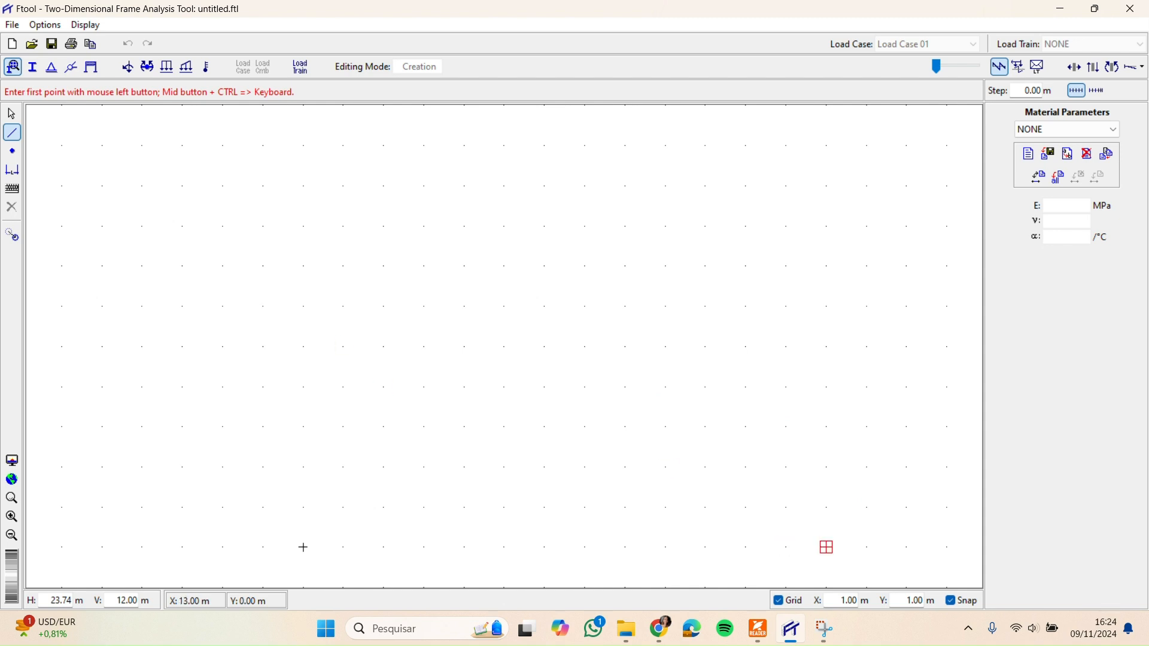
{"action": "mouse_move", "coordinate": [758, 629]}
{"action": "left_click", "coordinate": [769, 570]}
{"action": "left_click", "coordinate": [304, 548]}
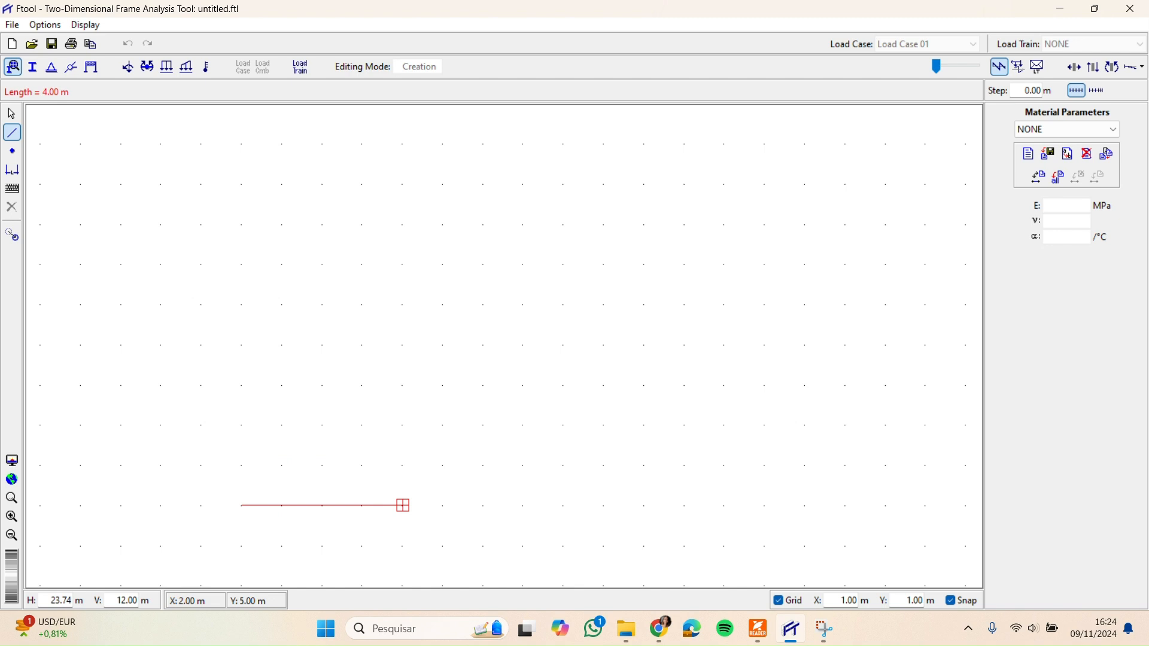
{"action": "left_click", "coordinate": [404, 506]}
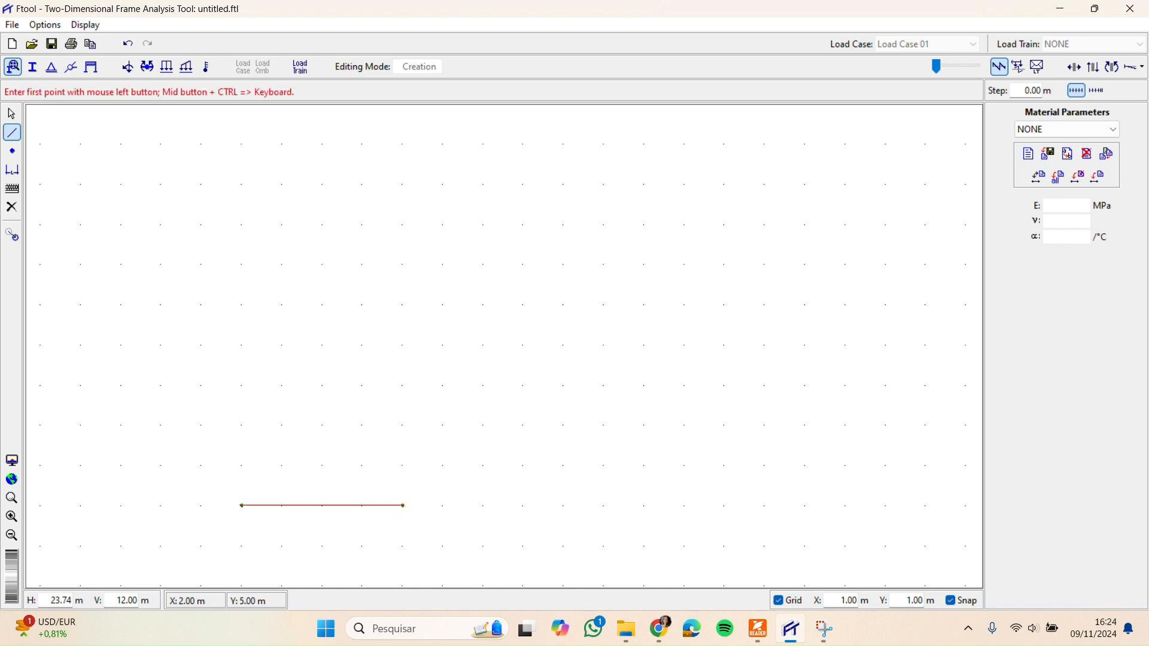
{"action": "left_click", "coordinate": [403, 506]}
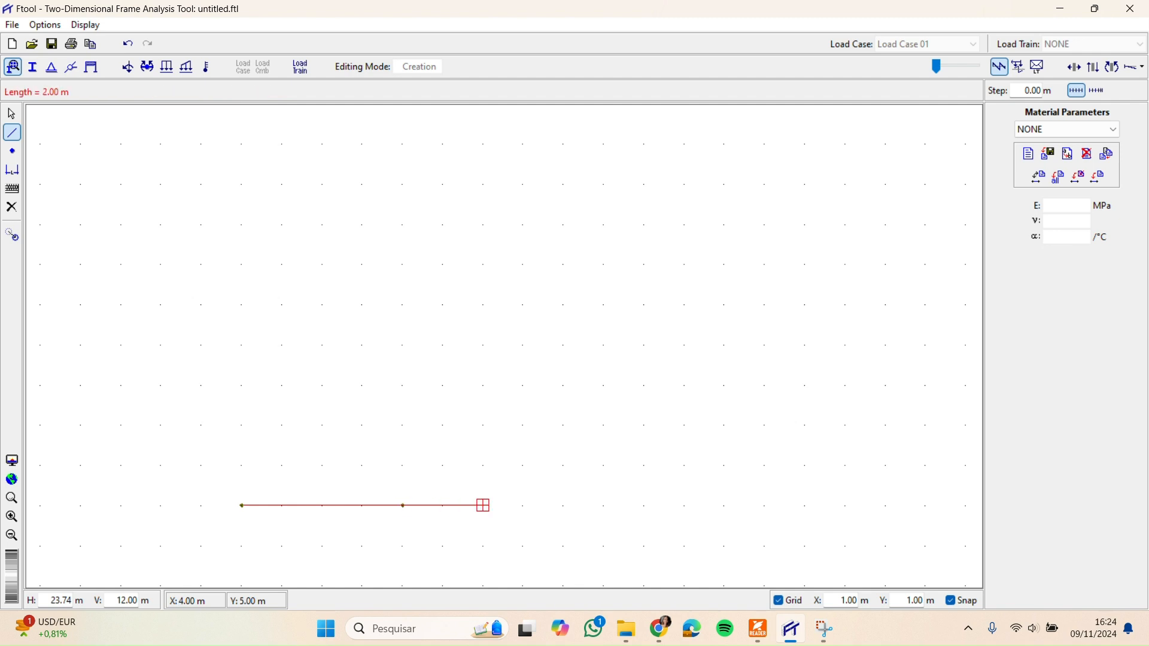
{"action": "left_click", "coordinate": [484, 506]}
{"action": "scroll", "coordinate": [476, 507], "scroll_direction": "down", "scroll_amount": 2}
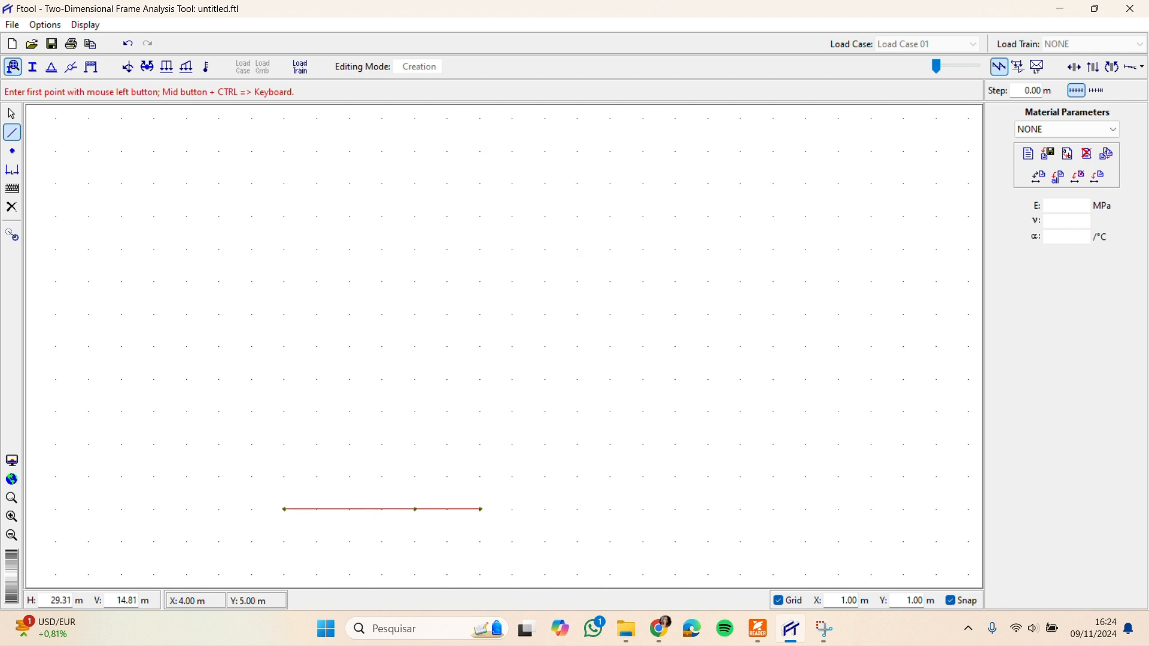
{"action": "left_click_drag", "start_coordinate": [464, 508], "coordinate": [478, 350]}
{"action": "scroll", "coordinate": [456, 365], "scroll_direction": "up", "scroll_amount": 9}
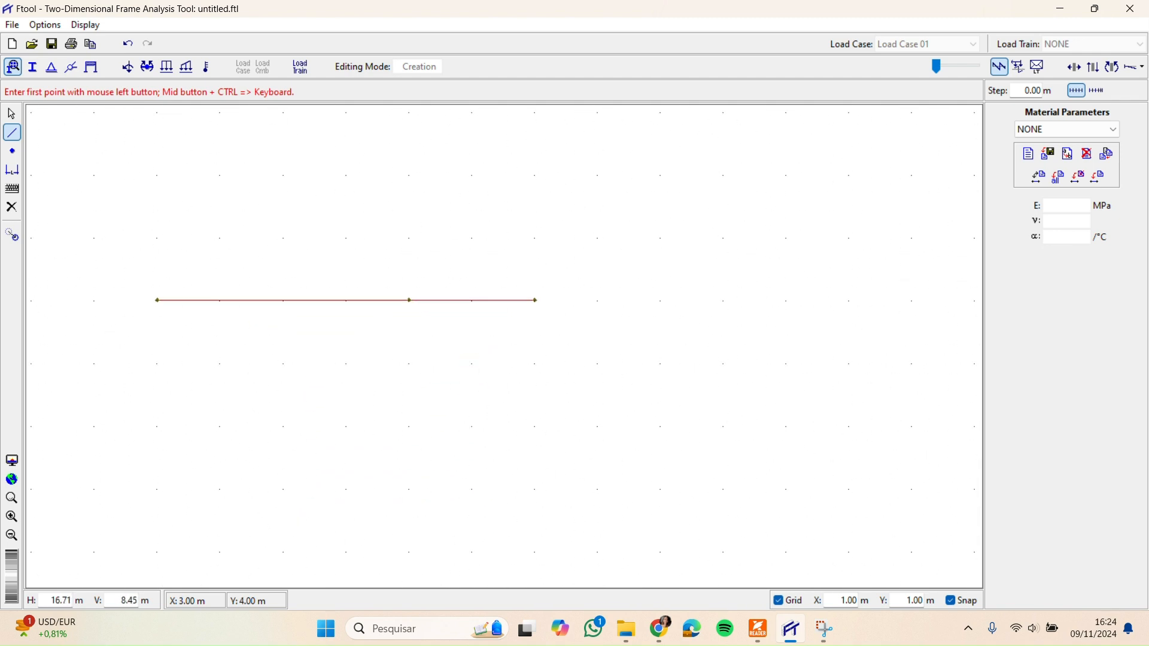
{"action": "key", "text": "Escape"}
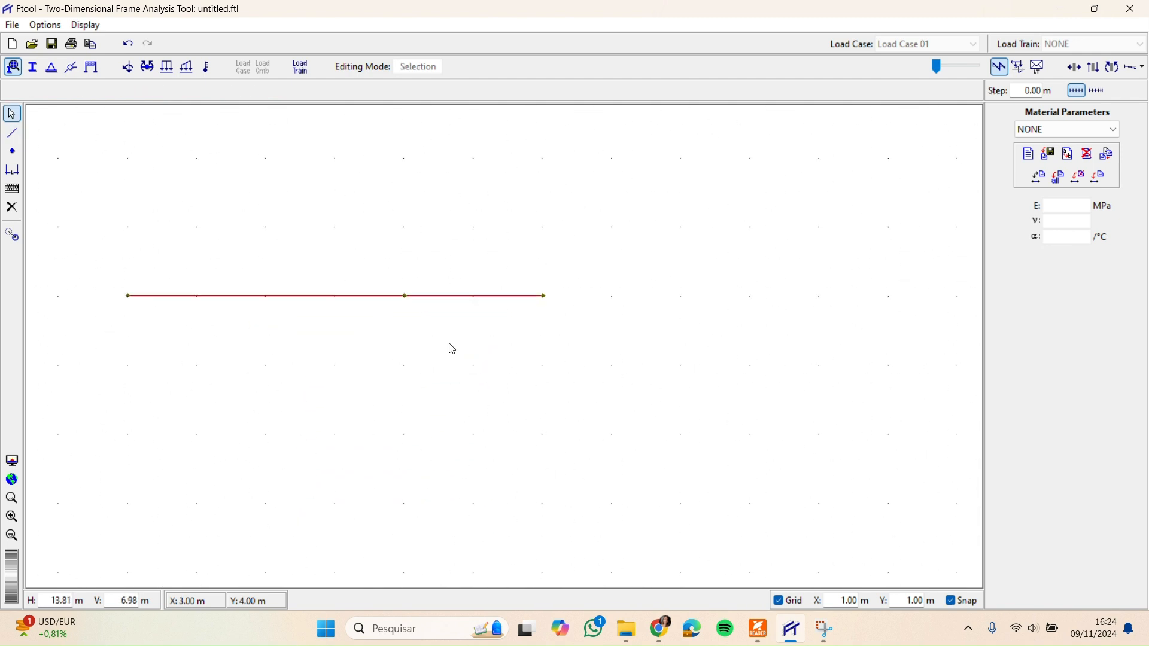
- Select both horizontal members with their nodes and delete them
{"action": "left_click", "coordinate": [391, 317]}
{"action": "scroll", "coordinate": [266, 369], "scroll_direction": "down", "scroll_amount": 1}
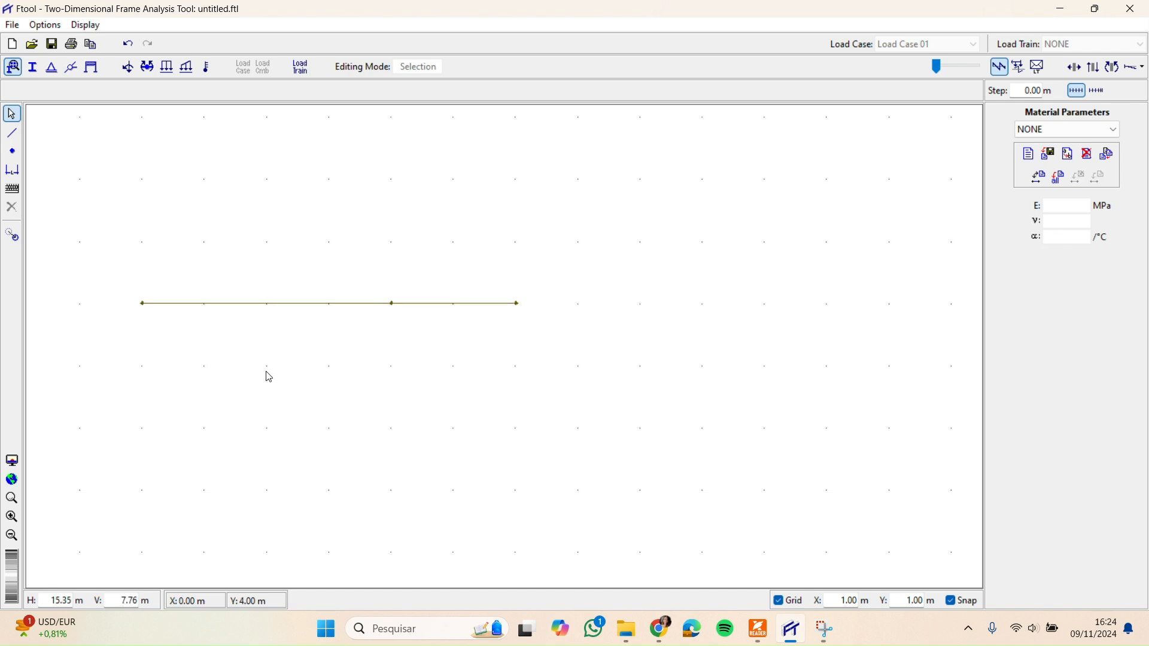
{"action": "left_click_drag", "start_coordinate": [264, 370], "coordinate": [322, 401]}
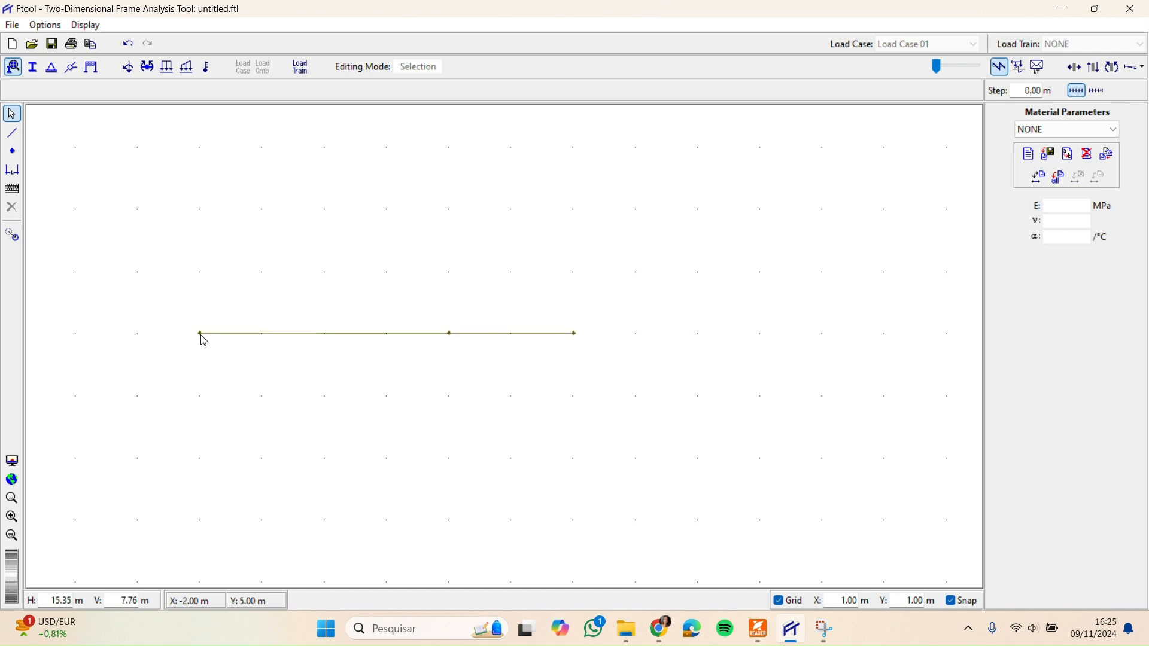
{"action": "left_click", "coordinate": [449, 334]}
{"action": "left_click", "coordinate": [576, 334]}
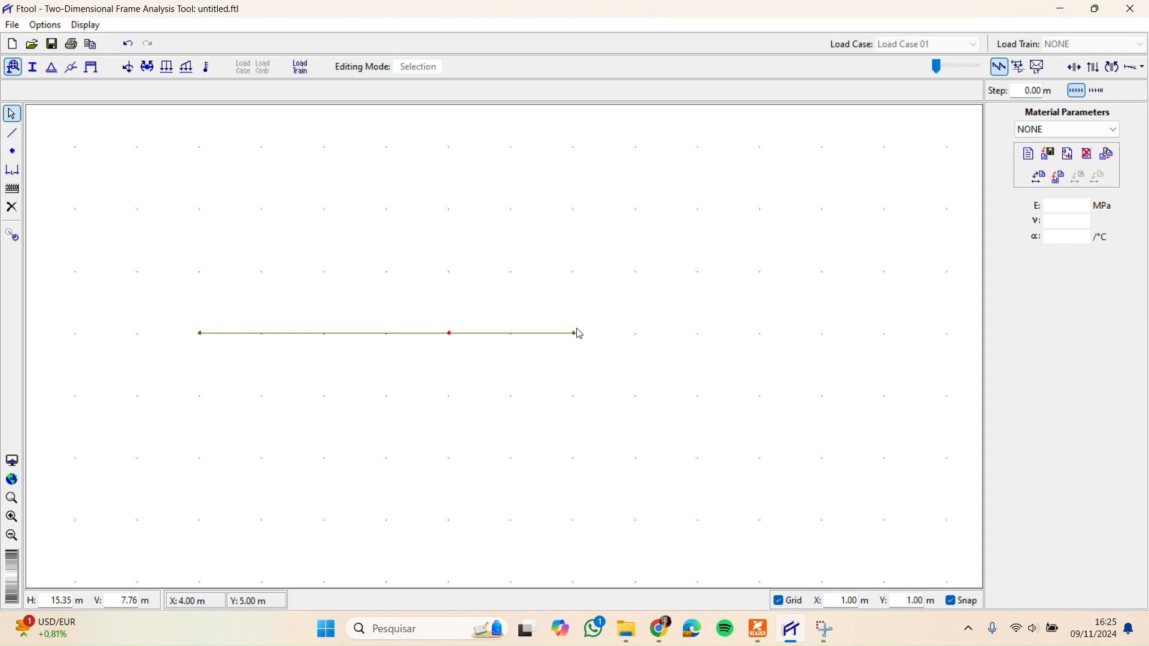
{"action": "left_click", "coordinate": [376, 435]}
{"action": "left_click_drag", "start_coordinate": [641, 446], "coordinate": [176, 265]}
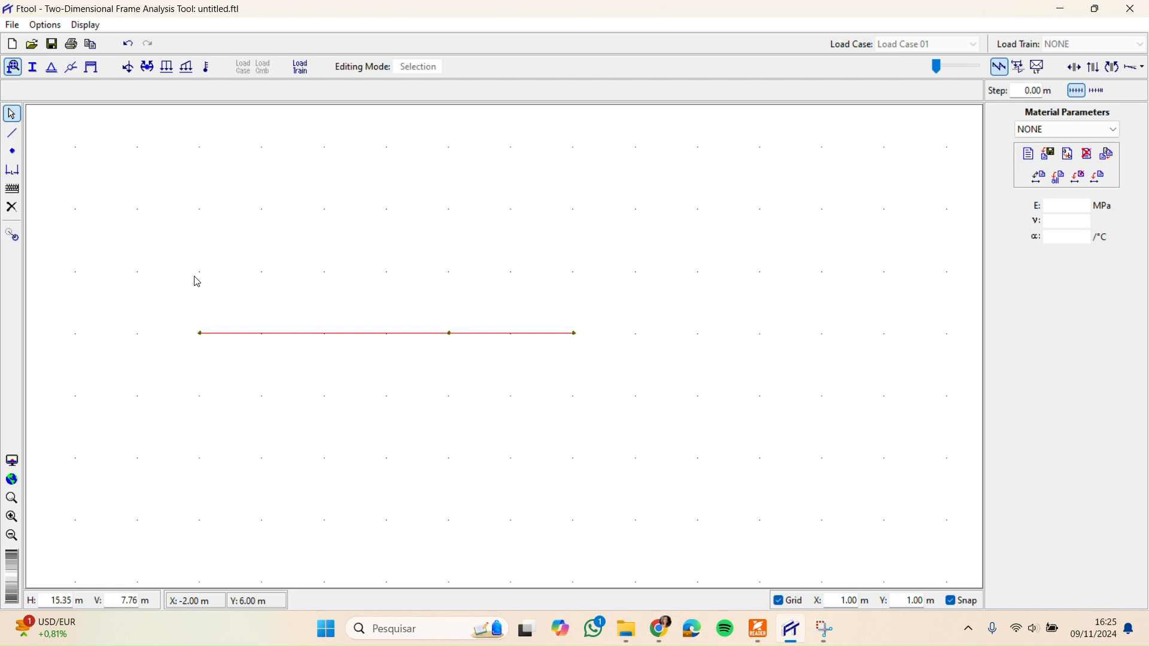
{"action": "key", "text": "Delete"}
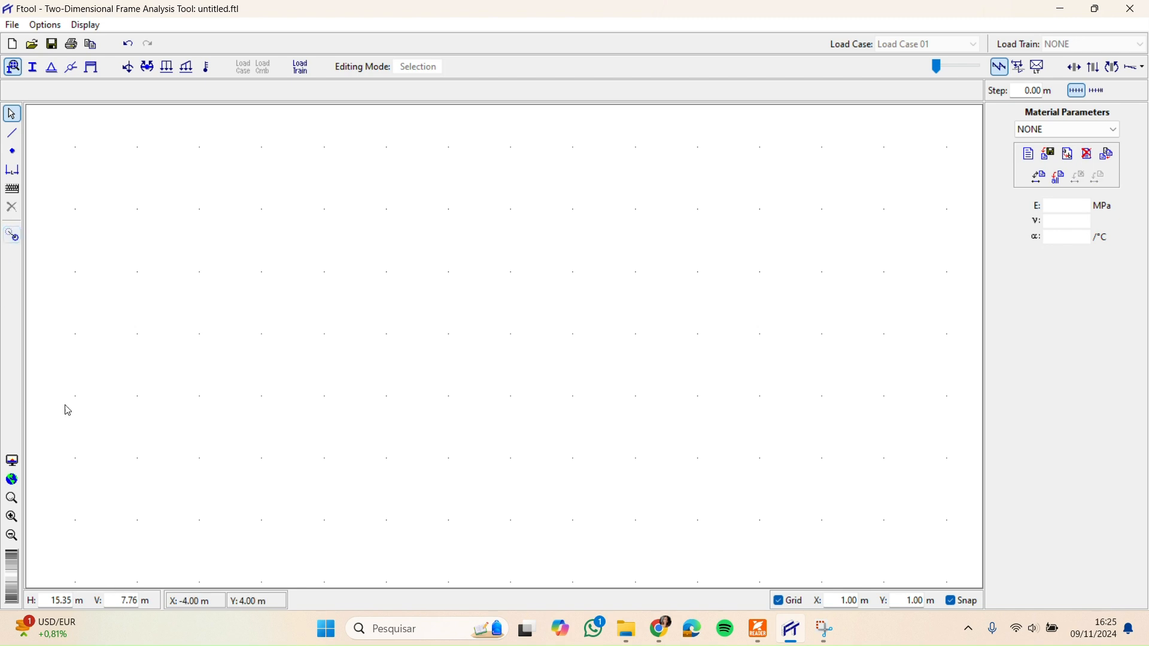
- Insert three separate nodes along Y 5 m, at X -2, 2 and 4 m
{"action": "left_click", "coordinate": [13, 151]}
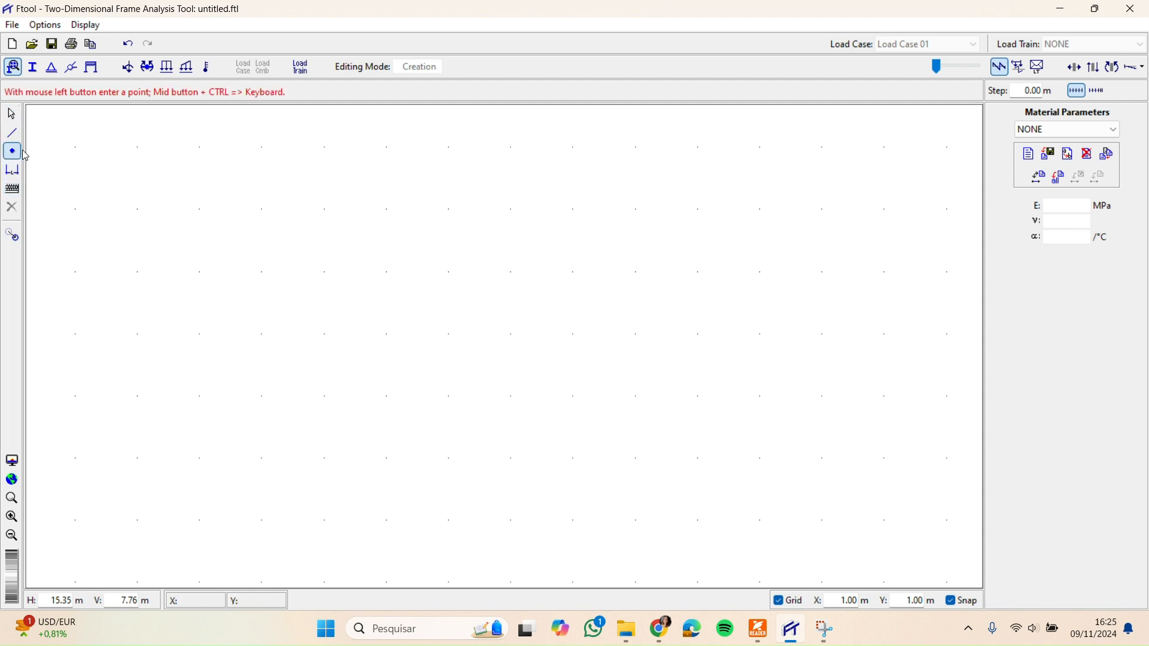
{"action": "left_click", "coordinate": [200, 333]}
{"action": "left_click", "coordinate": [450, 334]}
{"action": "left_click", "coordinate": [575, 333]}
{"action": "key", "text": "Escape"}
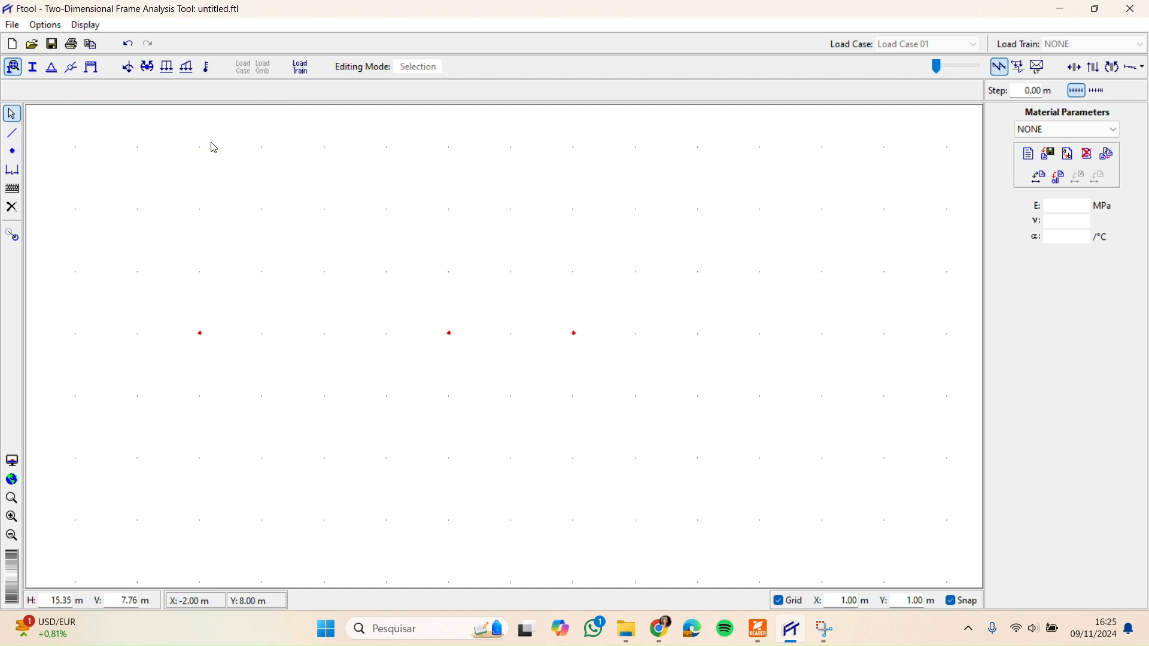
- Draw a 6 m horizontal member from the first node through the middle one to the last node
{"action": "left_click", "coordinate": [20, 135]}
{"action": "left_click", "coordinate": [201, 334]}
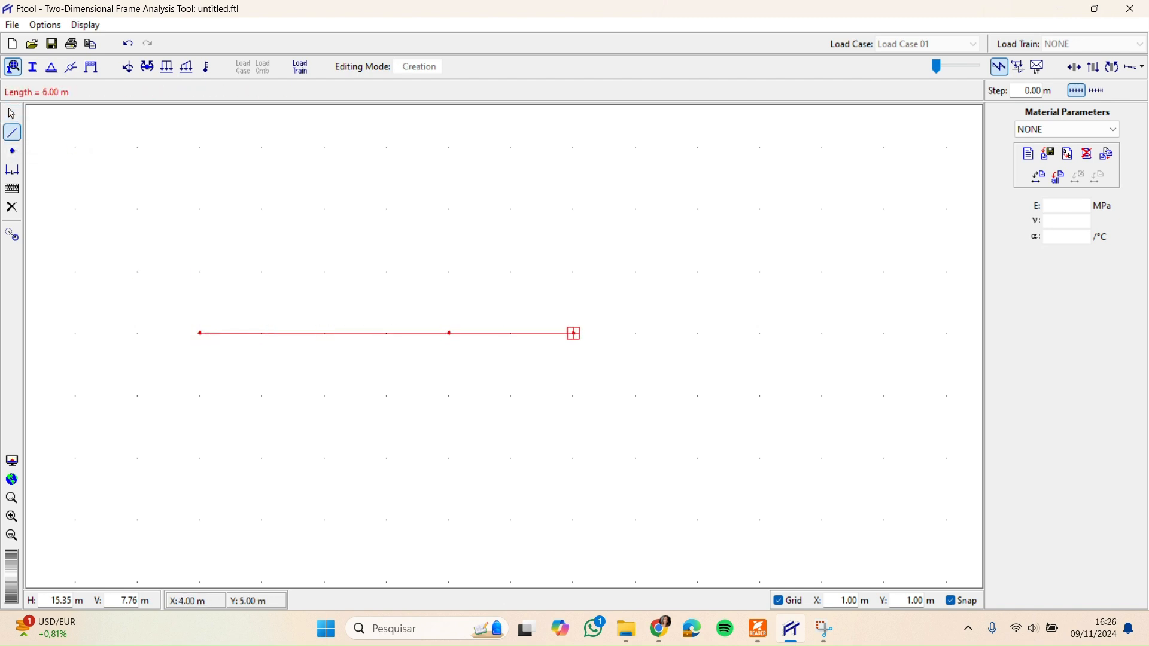
{"action": "left_click", "coordinate": [574, 334]}
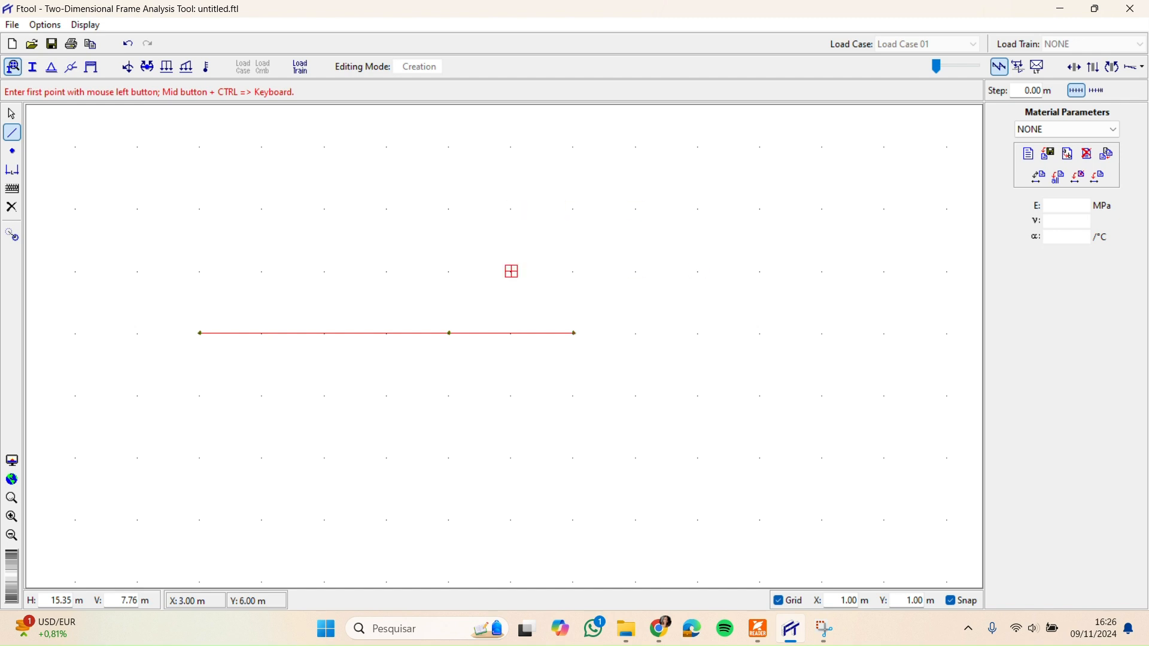
{"action": "key", "text": "Escape"}
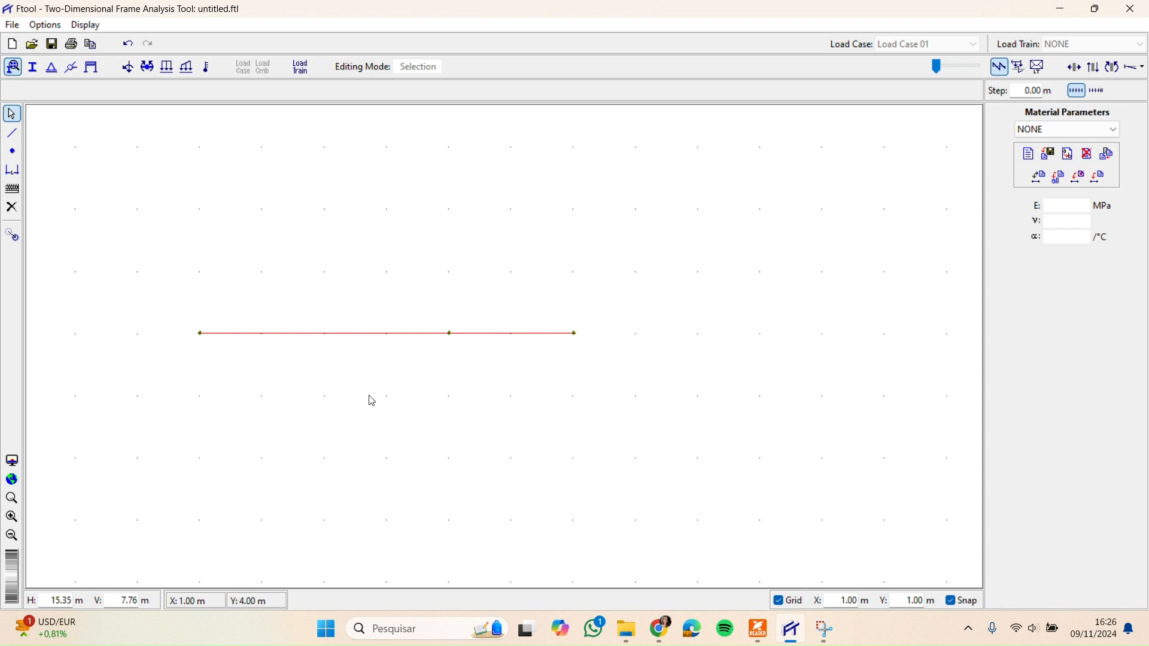
{"action": "left_click", "coordinate": [548, 364]}
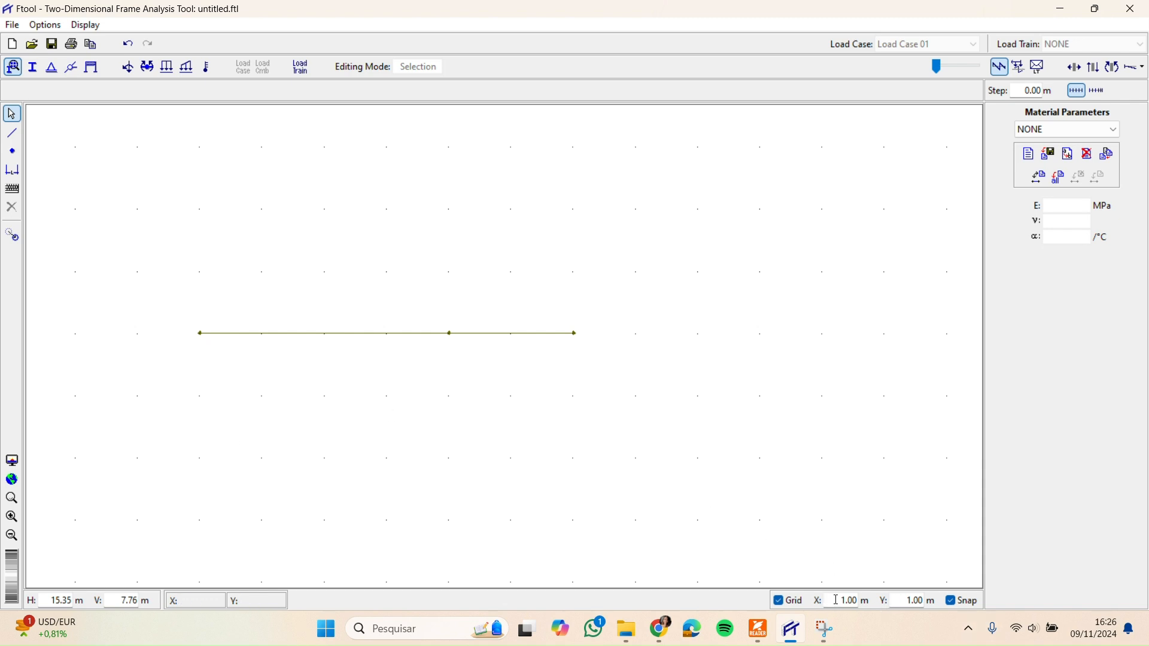
- Try horizontal grid spacings of 0.5 m and 2 m, and restore the X spacing to 1 m
{"action": "left_click_drag", "start_coordinate": [836, 600], "coordinate": [858, 601]}
{"action": "left_click", "coordinate": [836, 600]}
{"action": "double_click", "coordinate": [843, 601]}
{"action": "type", "text": "0.5"}
{"action": "key", "text": "Return"}
{"action": "double_click", "coordinate": [840, 603]}
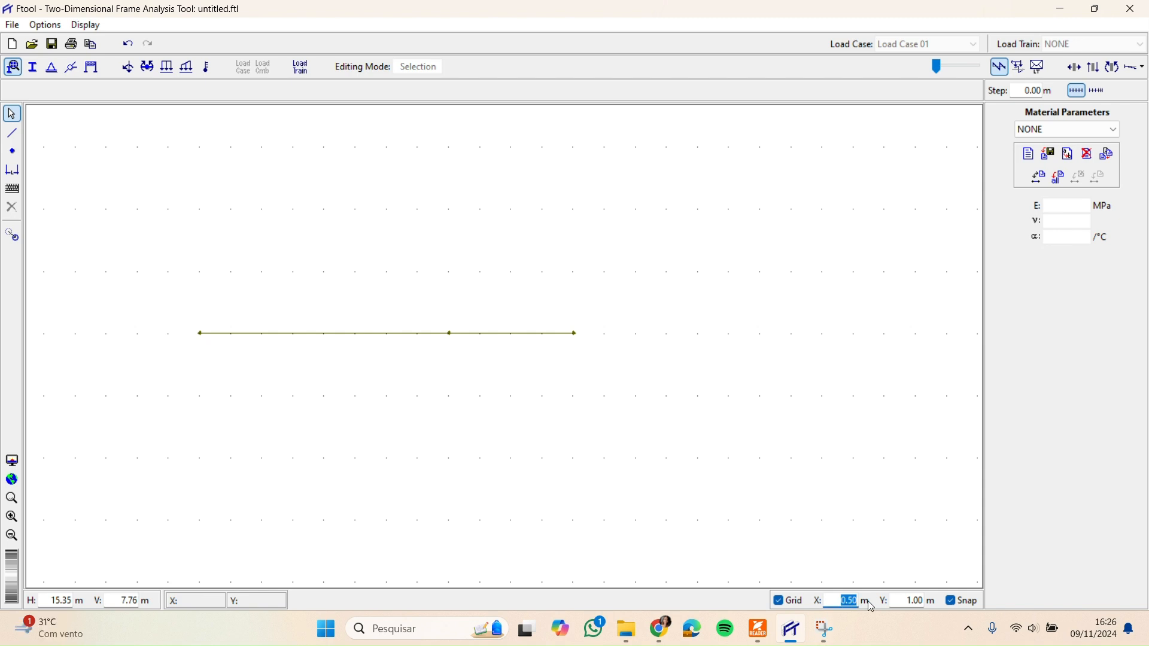
{"action": "type", "text": "2"}
{"action": "key", "text": "Return"}
{"action": "double_click", "coordinate": [839, 603]}
{"action": "type", "text": "1"}
{"action": "key", "text": "Return"}
- Delete the whole horizontal beam drawn through the three nodes
{"action": "left_click_drag", "start_coordinate": [554, 416], "coordinate": [210, 283]}
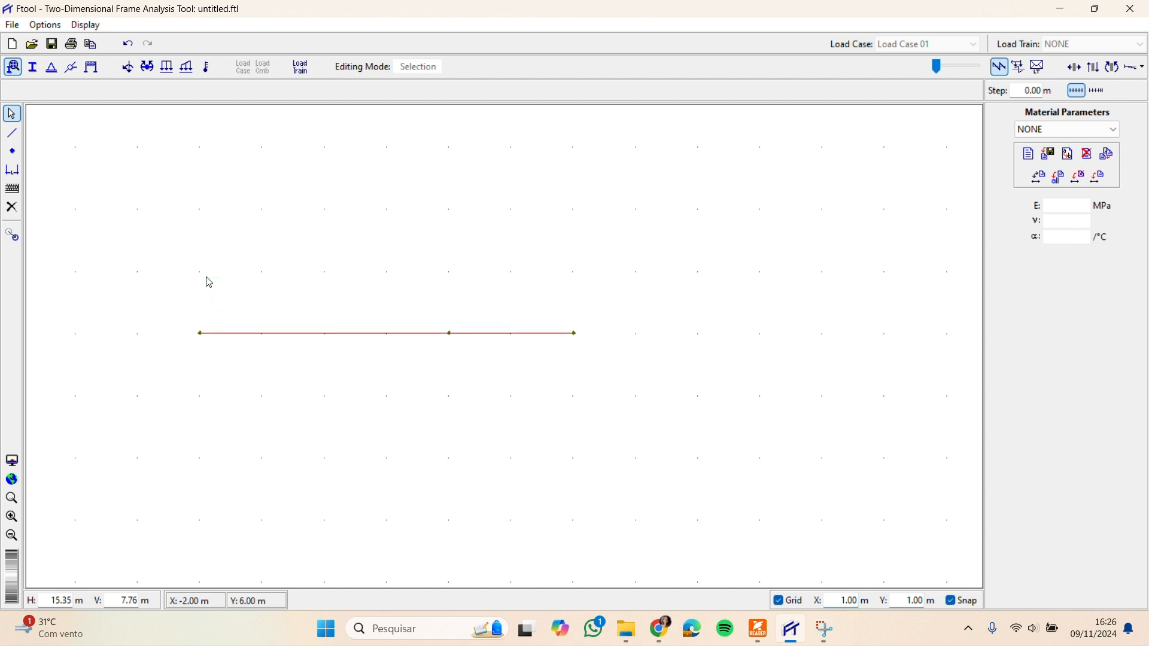
{"action": "key", "text": "Delete"}
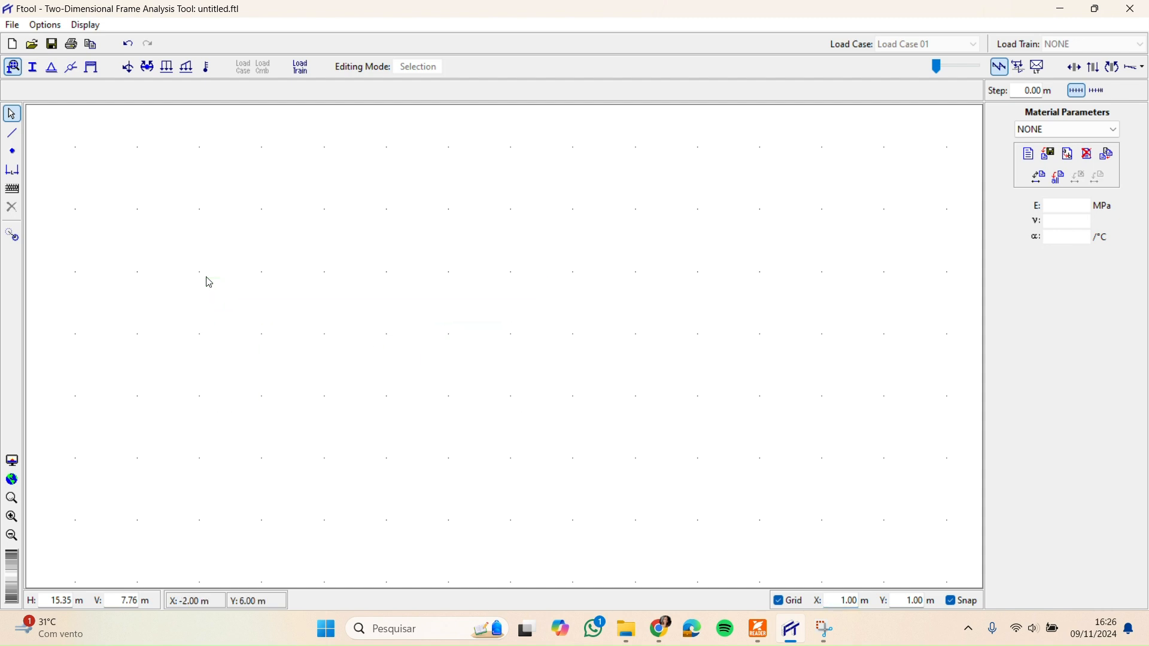
- Create a member by keyboard-entered absolute coordinates, from node (0, 0) to node (4, 0) m
{"action": "left_click", "coordinate": [12, 193]}
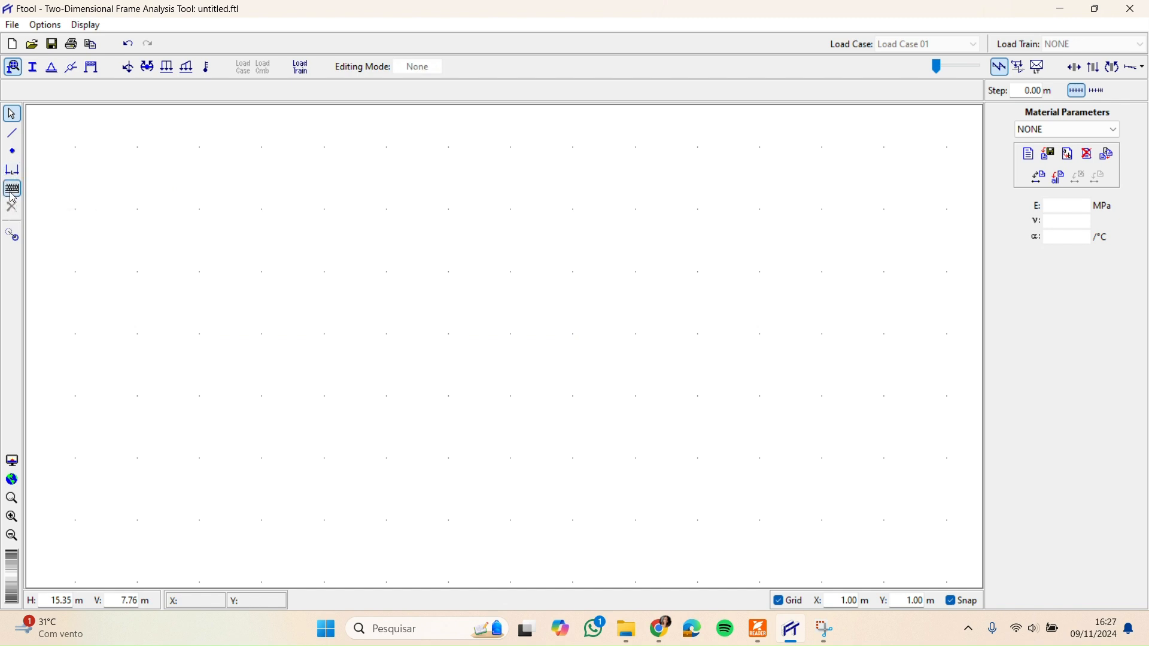
{"action": "left_click", "coordinate": [13, 138]}
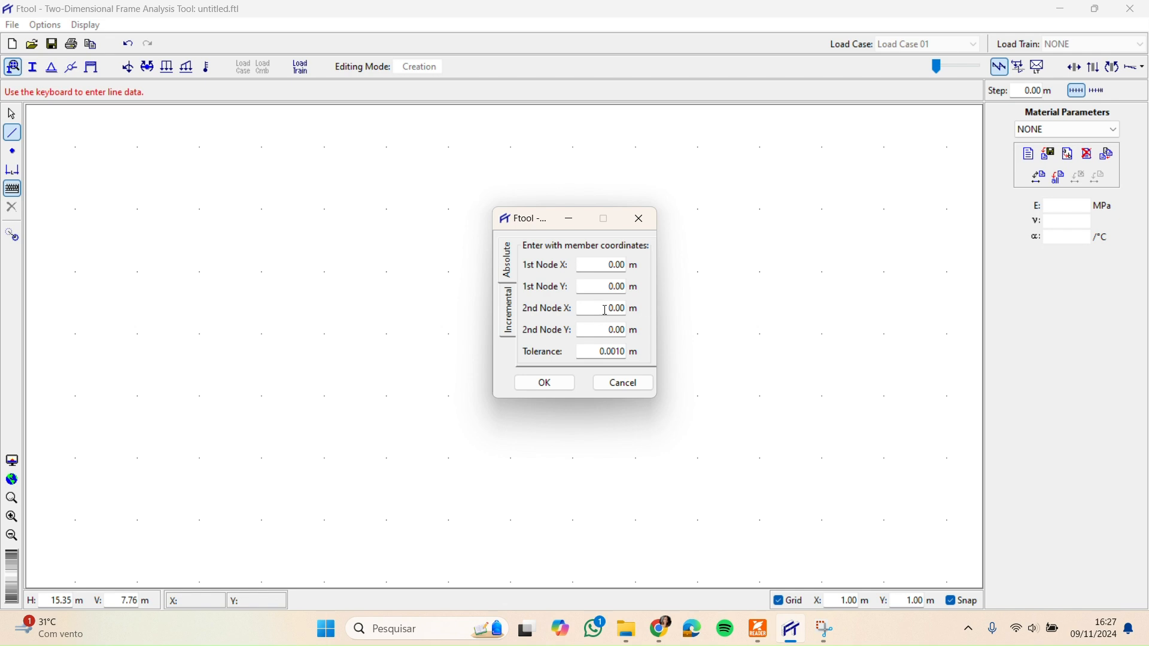
{"action": "left_click_drag", "start_coordinate": [603, 306], "coordinate": [642, 311]}
{"action": "type", "text": "4"}
{"action": "left_click", "coordinate": [605, 330]}
{"action": "left_click", "coordinate": [543, 383]}
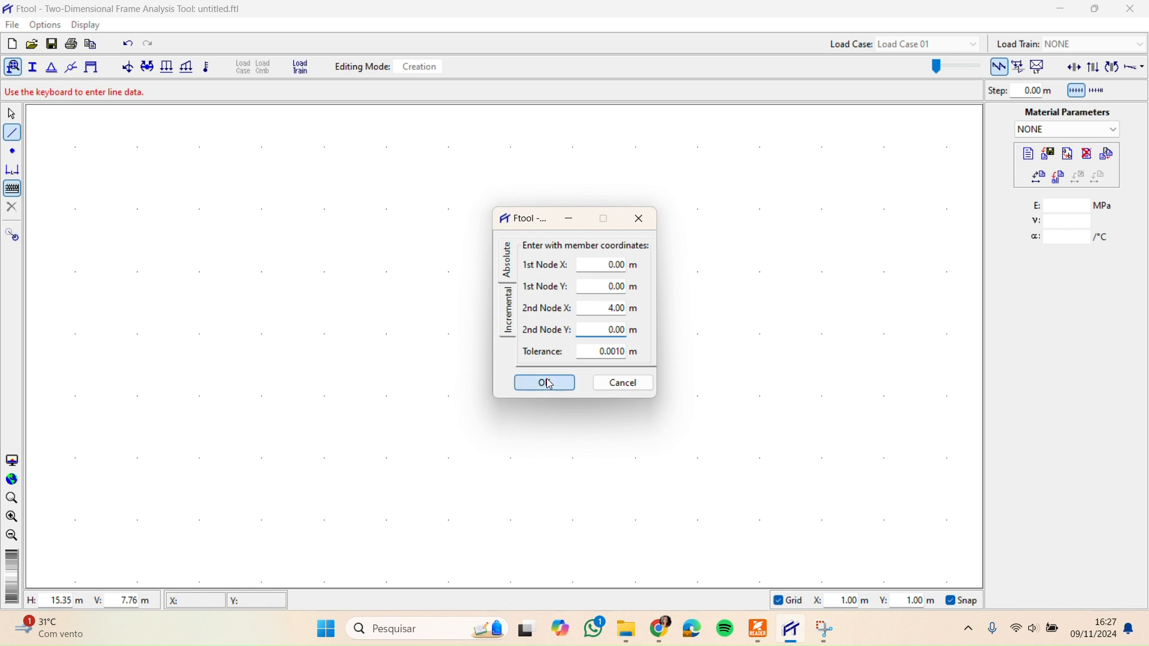
{"action": "left_click", "coordinate": [620, 387]}
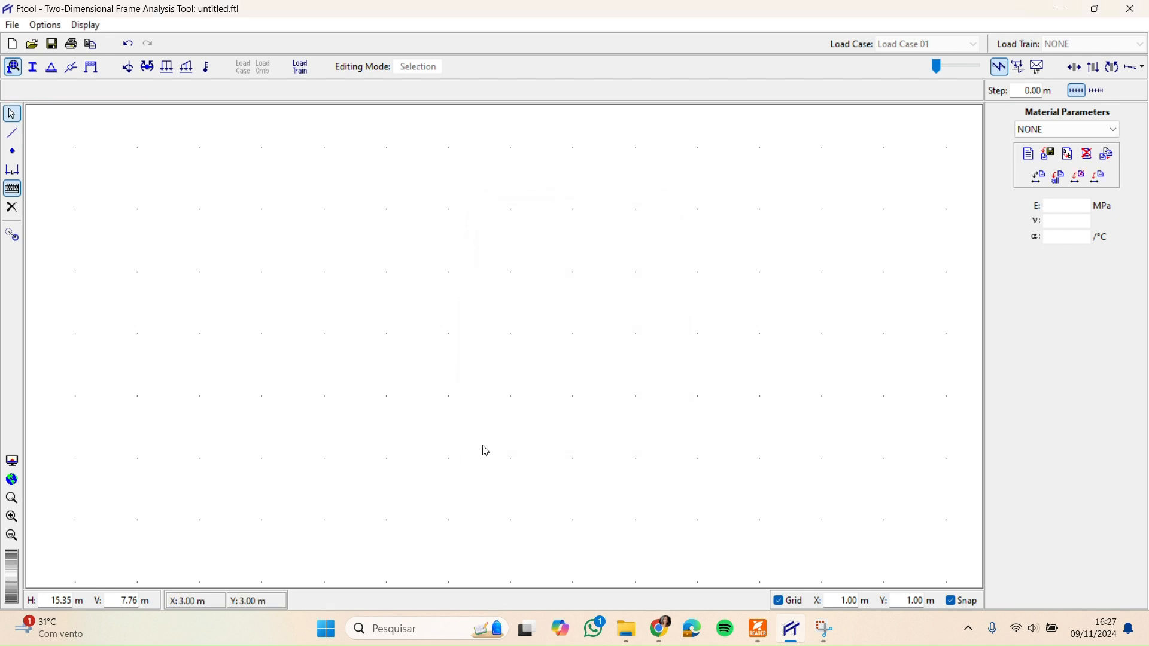
- Locate the new member and frame its full length in the drawing view
{"action": "scroll", "coordinate": [503, 443], "scroll_direction": "down", "scroll_amount": 2}
{"action": "scroll", "coordinate": [502, 487], "scroll_direction": "down", "scroll_amount": 1}
{"action": "left_click_drag", "start_coordinate": [500, 487], "coordinate": [485, 441]}
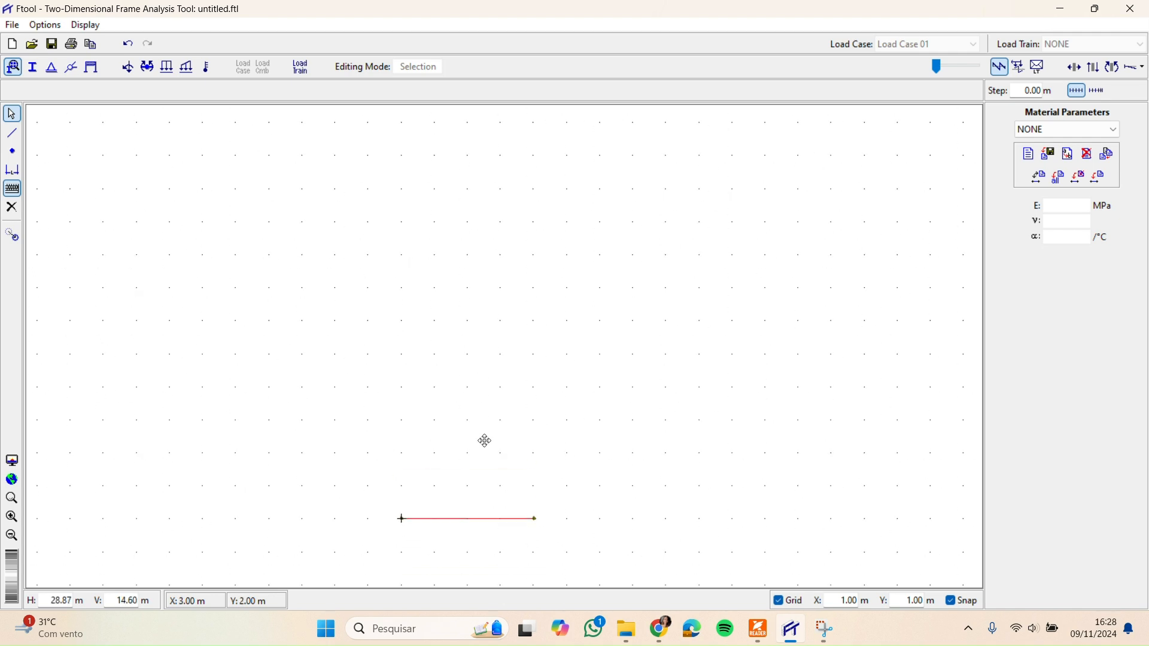
{"action": "scroll", "coordinate": [479, 418], "scroll_direction": "up", "scroll_amount": 3}
{"action": "scroll", "coordinate": [481, 423], "scroll_direction": "up", "scroll_amount": 1}
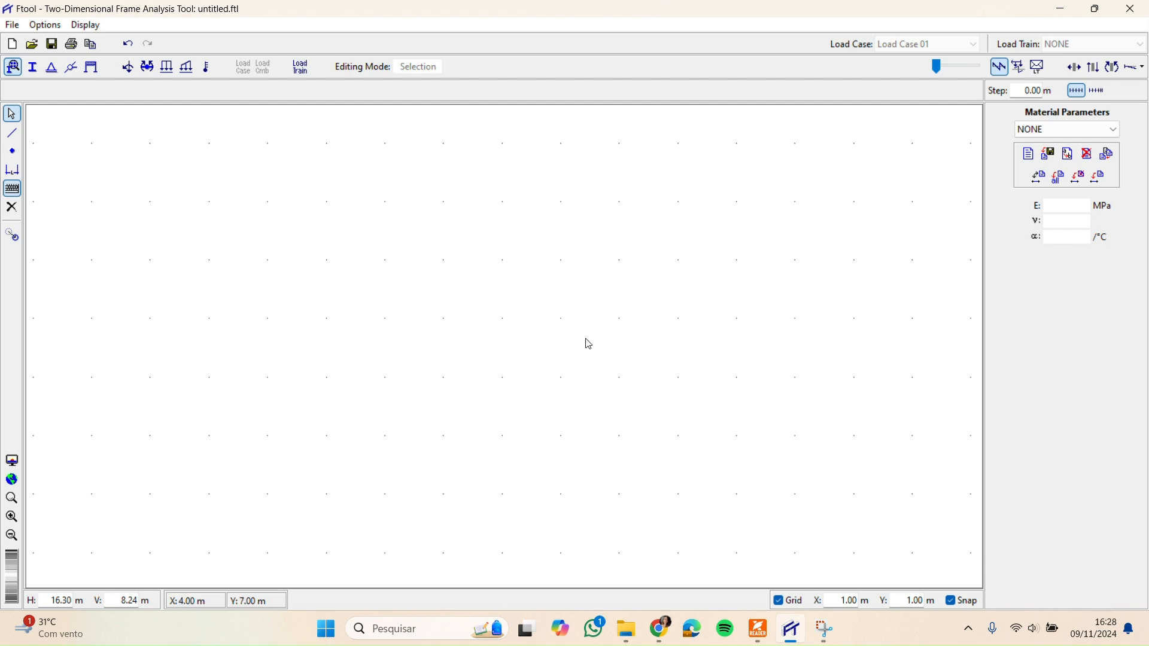
{"action": "middle_click", "coordinate": [393, 388]}
{"action": "left_click", "coordinate": [393, 388]}
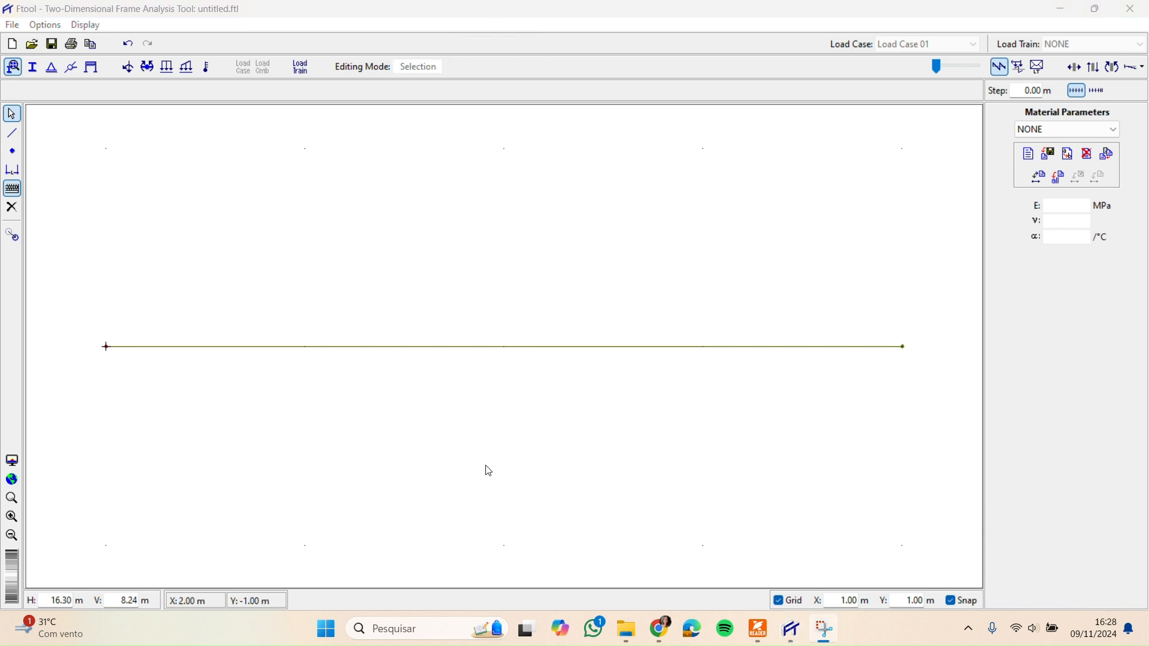
{"action": "scroll", "coordinate": [471, 381], "scroll_direction": "down", "scroll_amount": 2}
{"action": "left_click_drag", "start_coordinate": [473, 364], "coordinate": [390, 362]}
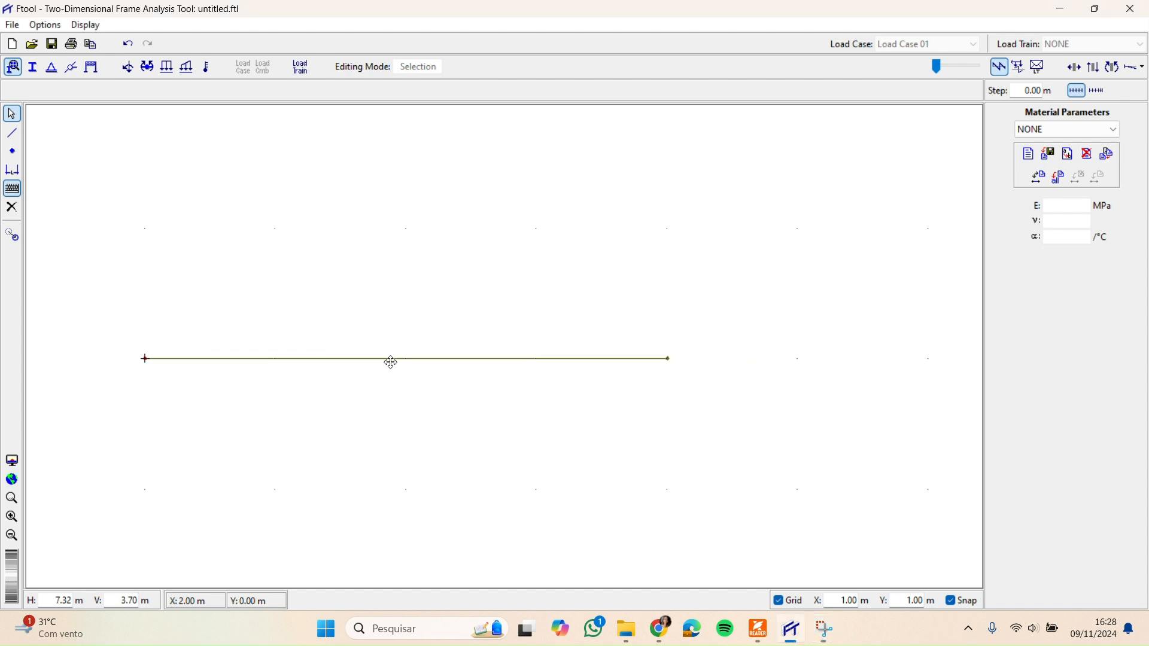
{"action": "left_click", "coordinate": [13, 189]}
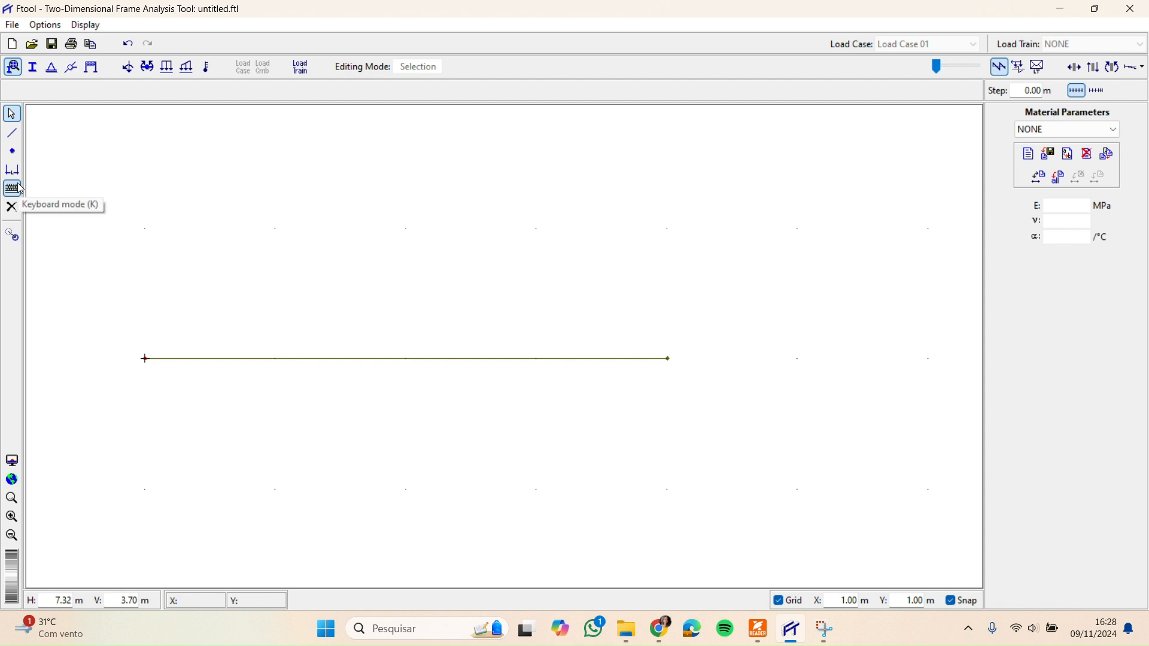
- Create a second member by keyboard-entered absolute coordinates from (4, 0) to (6, 0) m, and select both beam members
{"action": "left_click", "coordinate": [14, 134]}
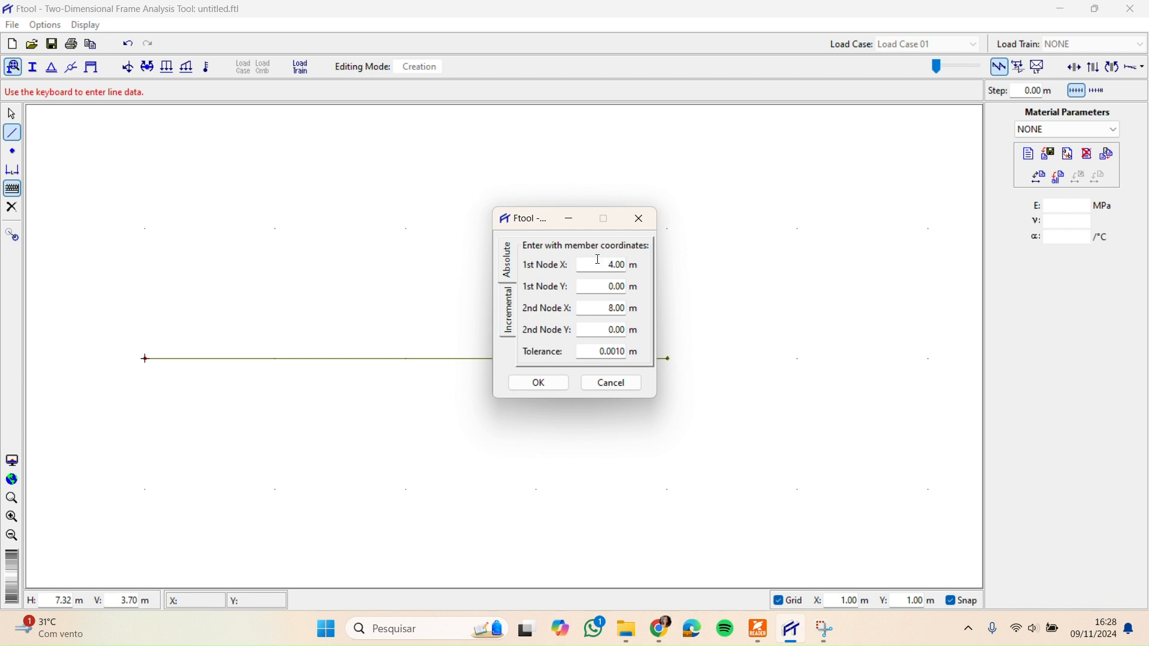
{"action": "double_click", "coordinate": [606, 309]}
{"action": "type", "text": "6"}
{"action": "left_click", "coordinate": [541, 386]}
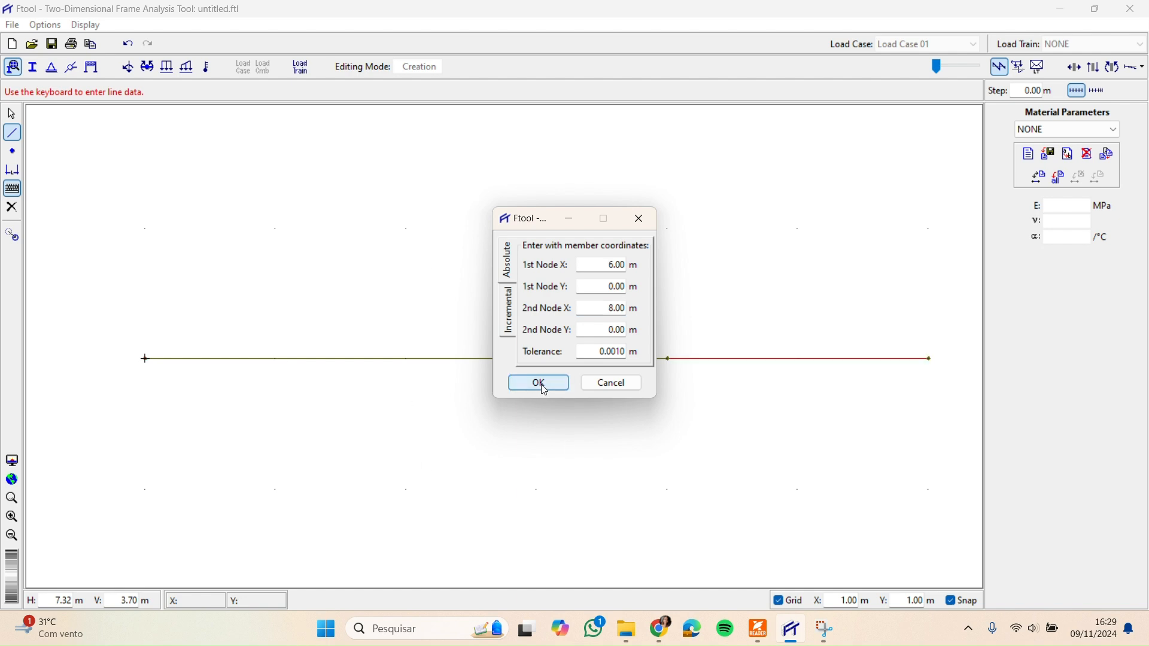
{"action": "left_click", "coordinate": [618, 386]}
{"action": "scroll", "coordinate": [626, 410], "scroll_direction": "down", "scroll_amount": 6}
{"action": "scroll", "coordinate": [645, 417], "scroll_direction": "up", "scroll_amount": 2}
{"action": "left_click_drag", "start_coordinate": [652, 419], "coordinate": [480, 424]}
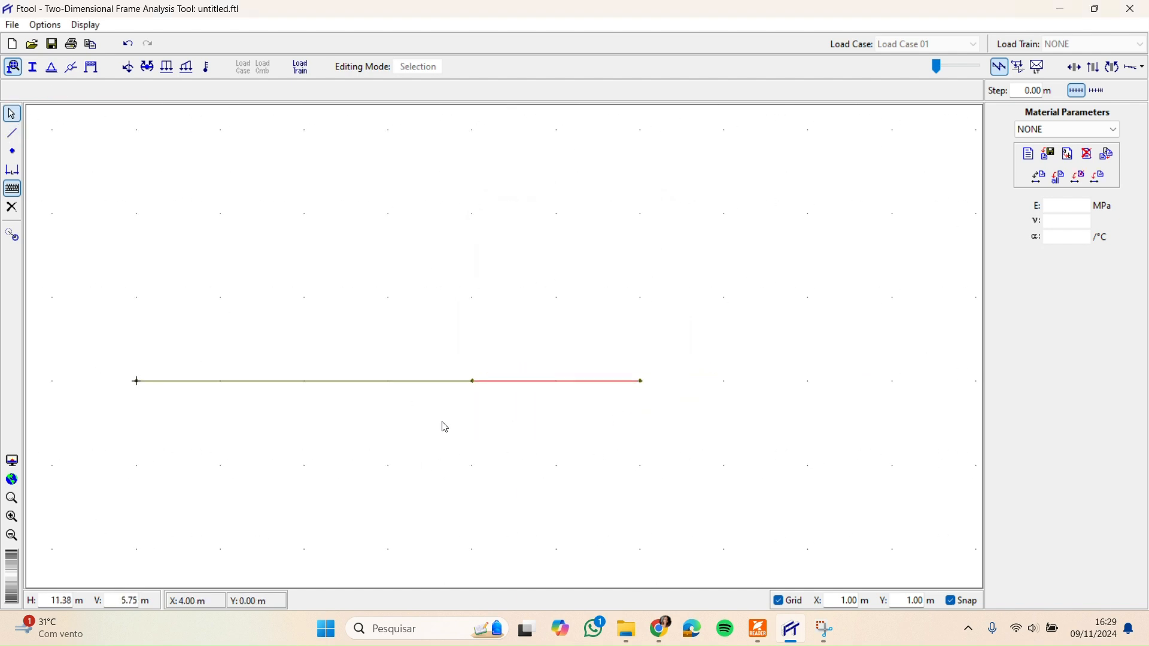
{"action": "scroll", "coordinate": [242, 409], "scroll_direction": "up", "scroll_amount": 1}
{"action": "left_click", "coordinate": [369, 393]}
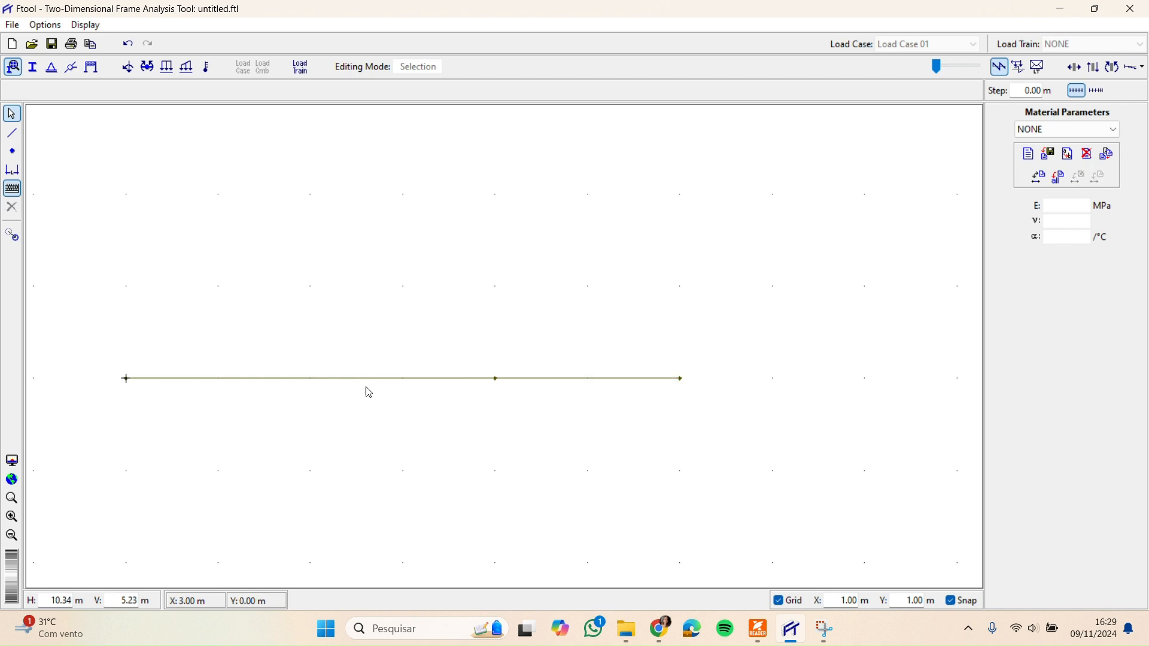
{"action": "left_click_drag", "start_coordinate": [597, 443], "coordinate": [285, 294]}
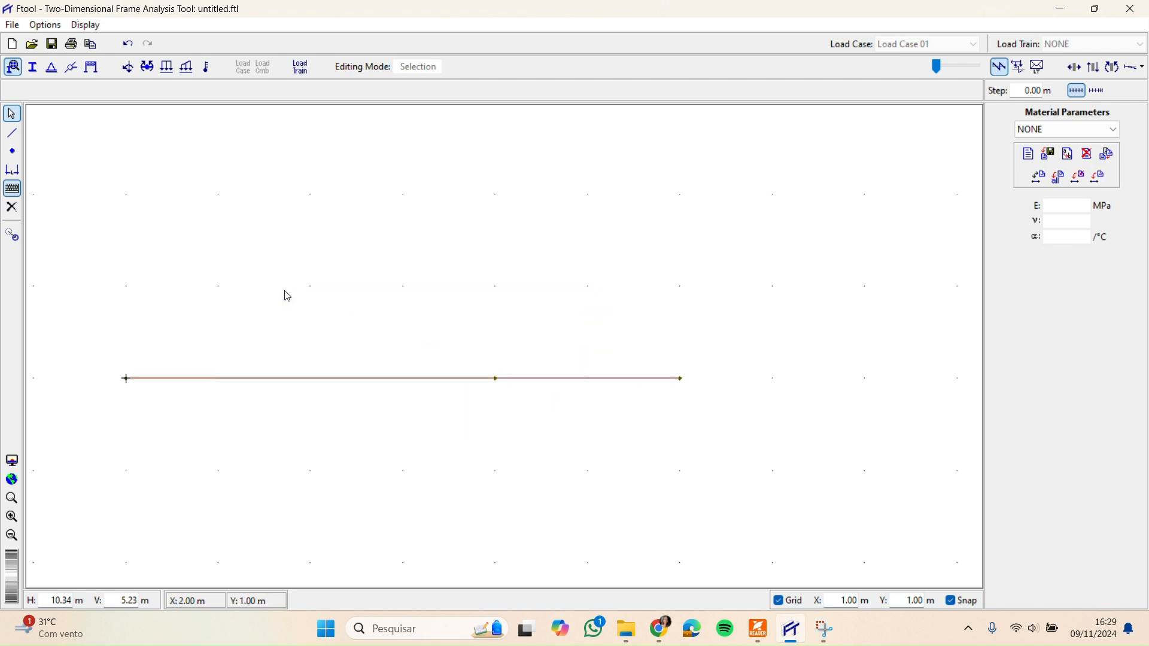
{"action": "left_click", "coordinate": [13, 152]}
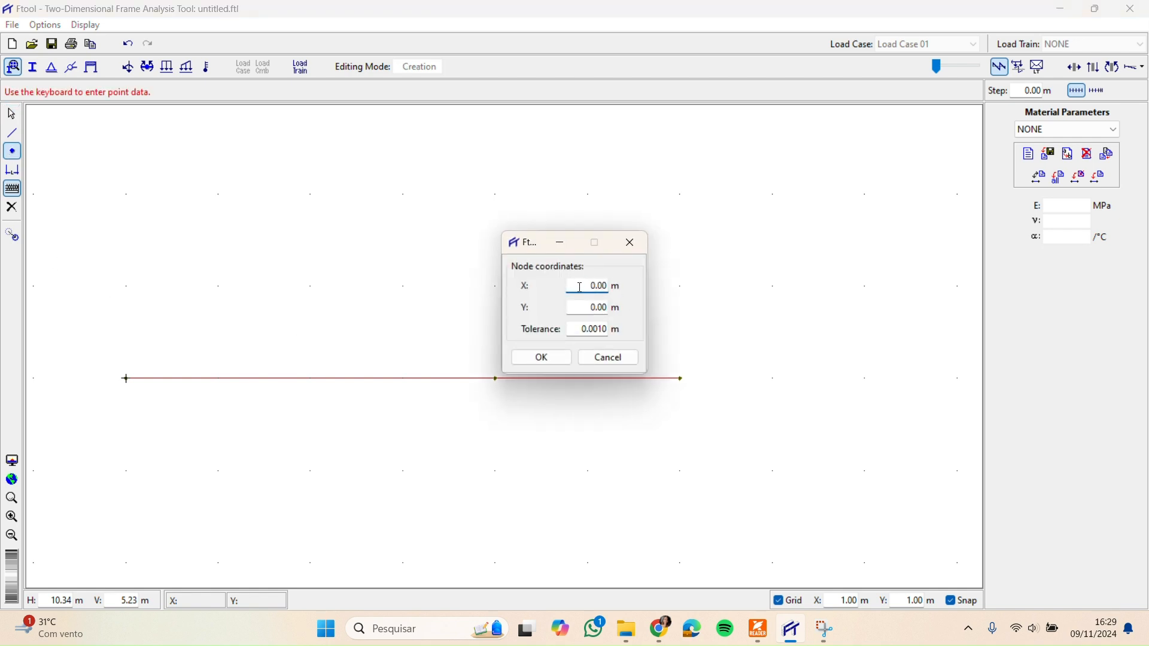
{"action": "left_click_drag", "start_coordinate": [584, 286], "coordinate": [619, 287]}
{"action": "left_click", "coordinate": [613, 361]}
- Delete both members of the beam created from keyboard coordinates
{"action": "left_click_drag", "start_coordinate": [585, 441], "coordinate": [356, 313]}
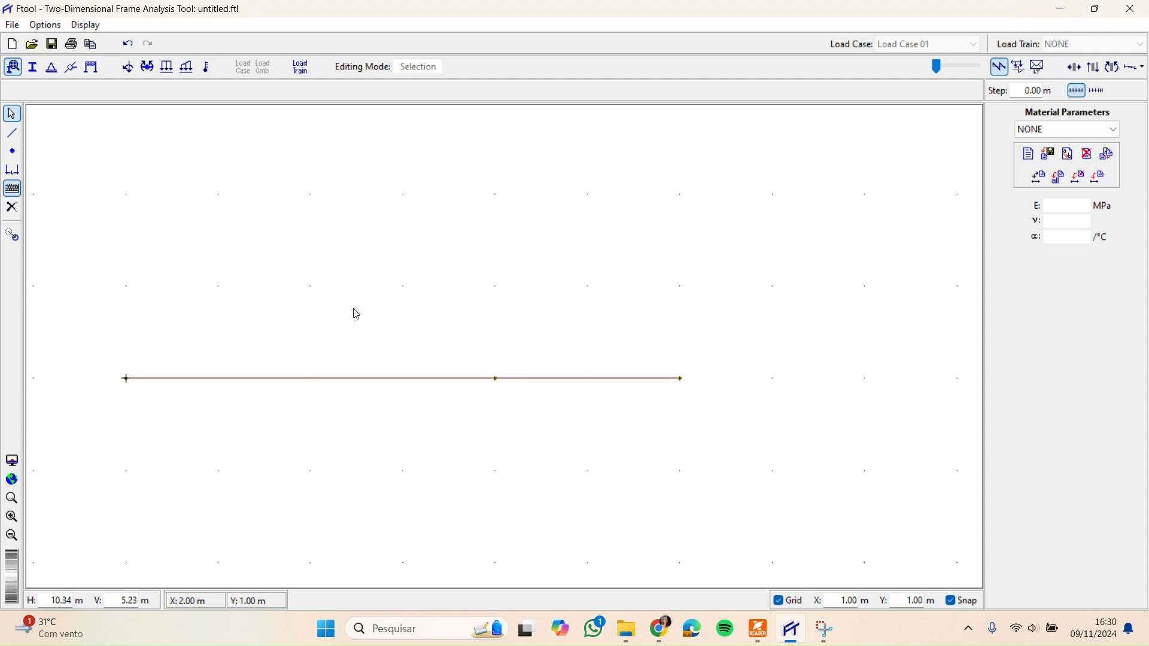
{"action": "key", "text": "Delete"}
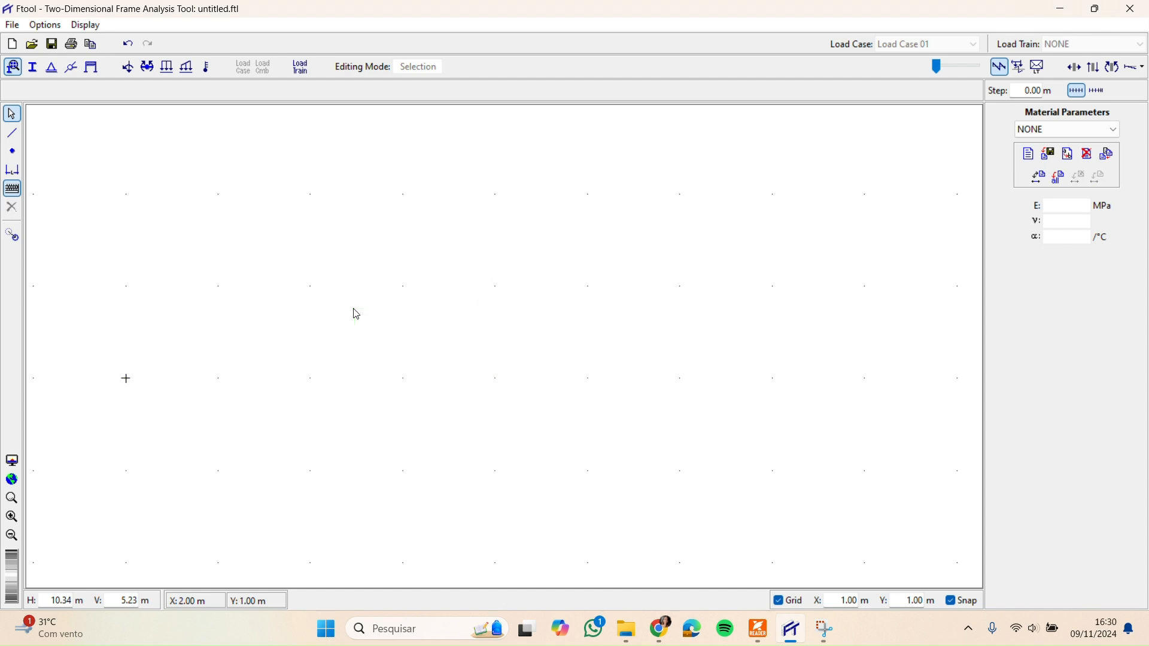
- Draw two collinear horizontal members snapped to the grid, from (1, 0) to (5, 0) and from (5, 0) to (7, 0) m
{"action": "left_click", "coordinate": [12, 133]}
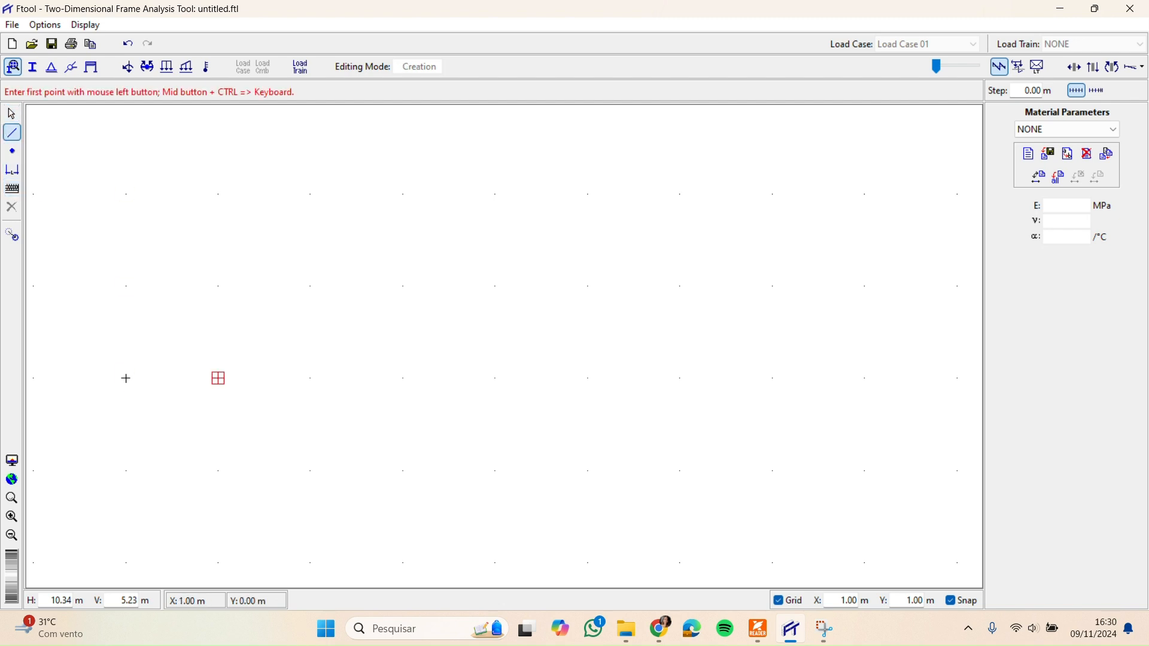
{"action": "left_click", "coordinate": [219, 378]}
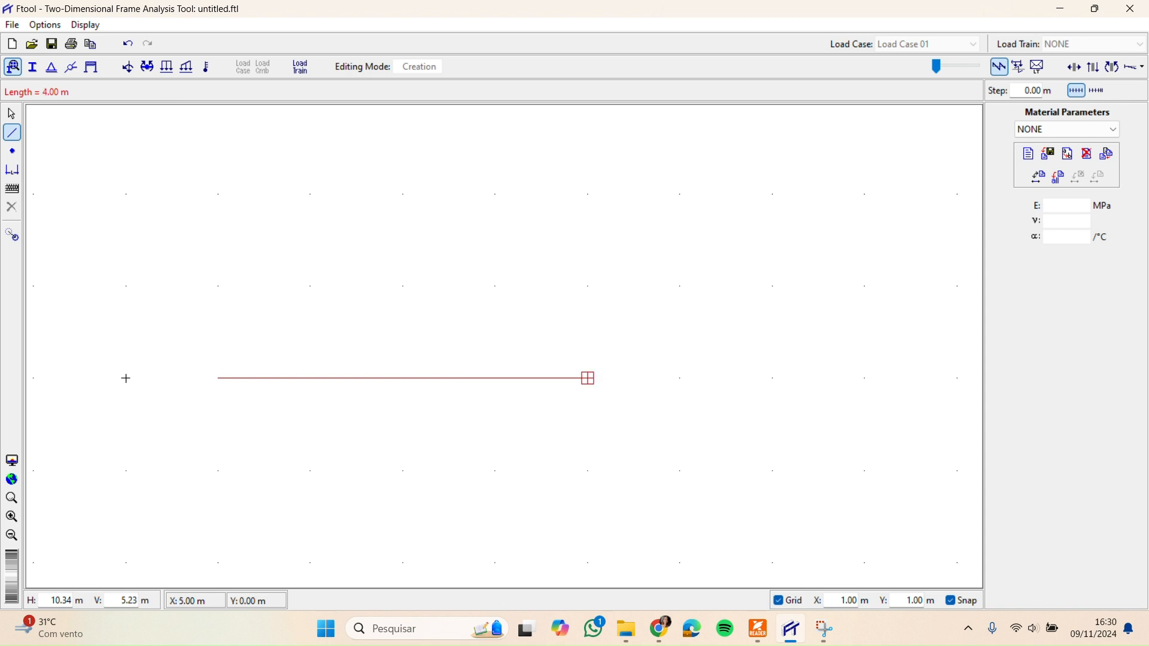
{"action": "left_click", "coordinate": [588, 378]}
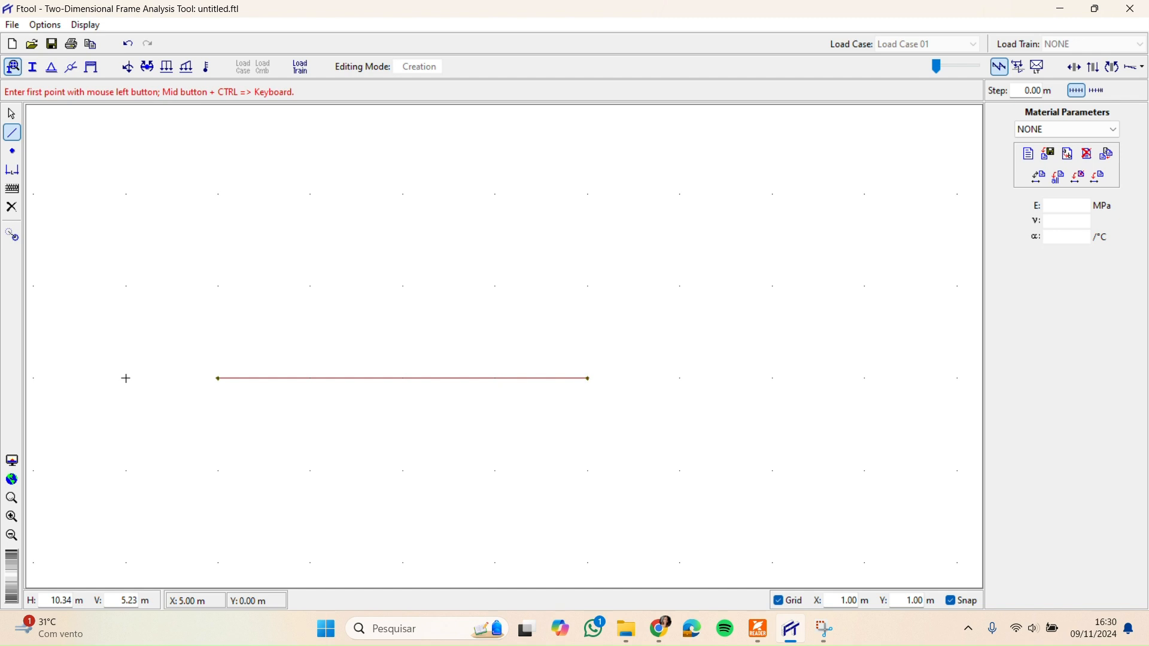
{"action": "double_click", "coordinate": [772, 378]}
{"action": "key", "text": "Escape"}
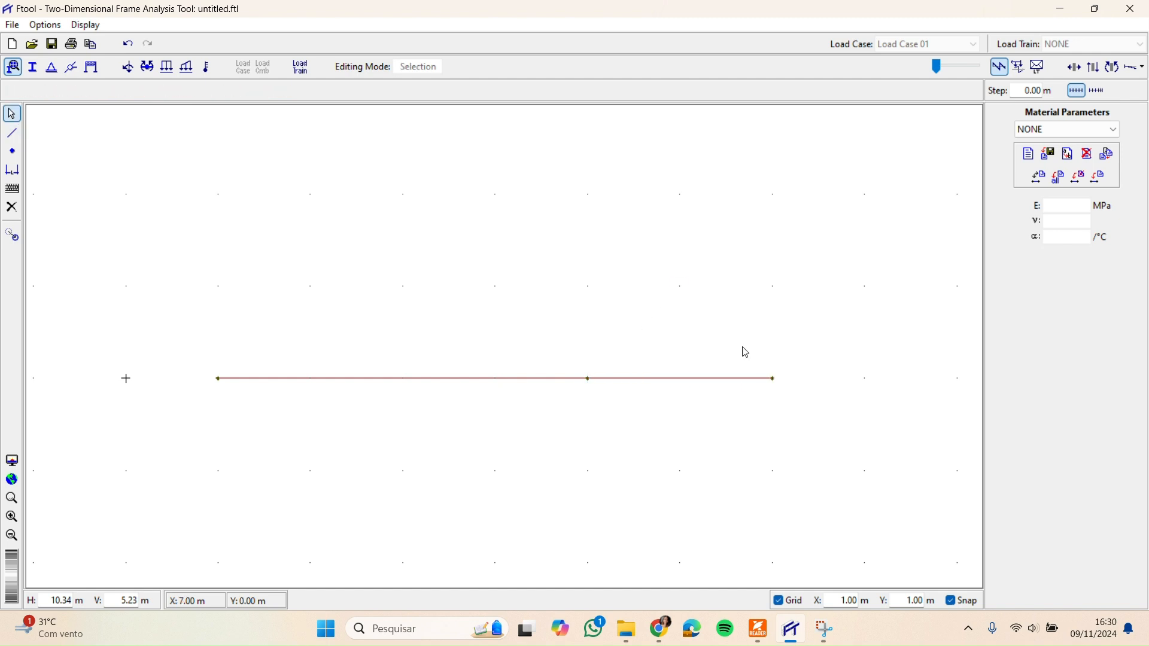
{"action": "left_click", "coordinate": [748, 354]}
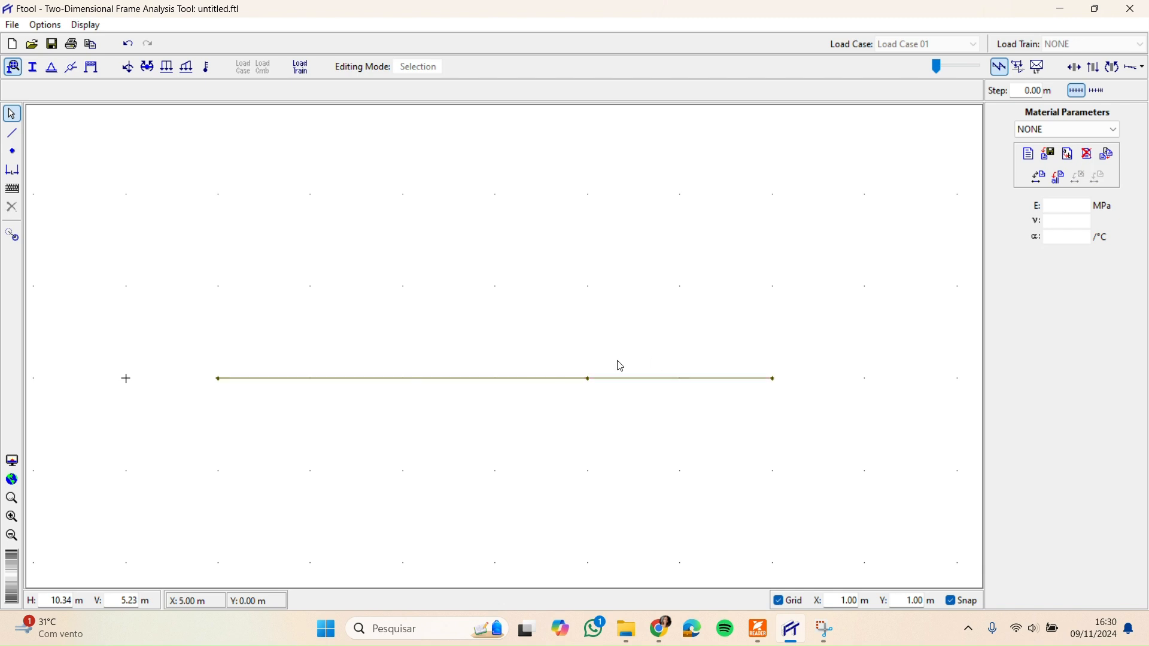
- Switch to the Ftool handout in Foxit PDF Reader to examine the example beam's supports, spans and load, and return to Ftool
{"action": "mouse_move", "coordinate": [761, 617]}
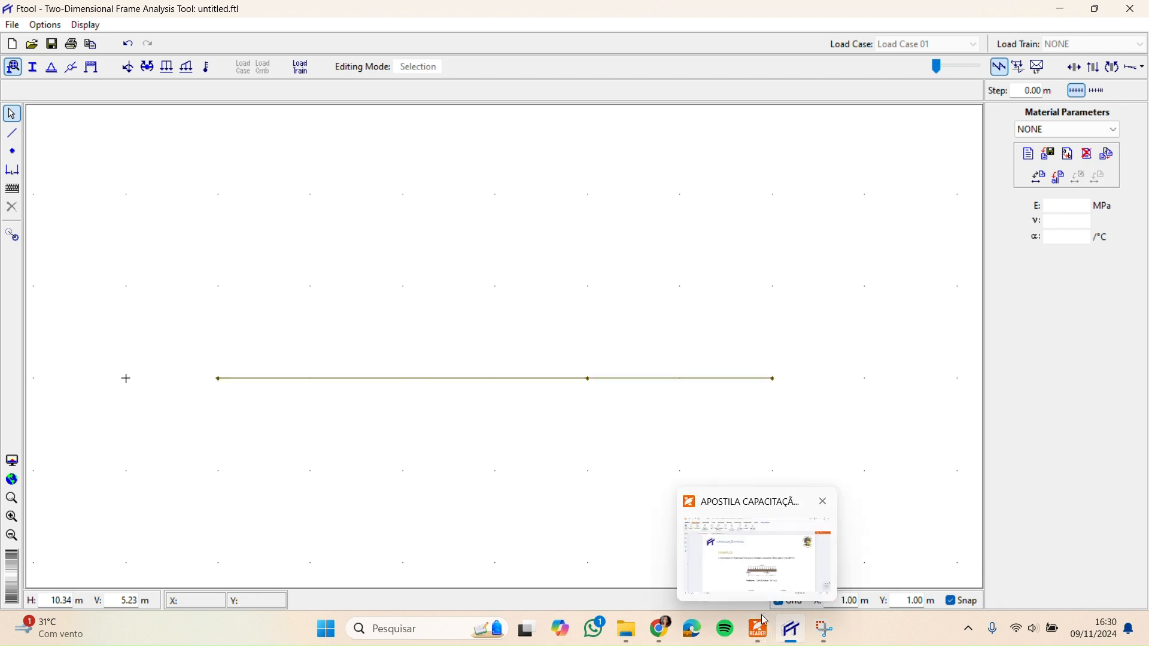
{"action": "left_click", "coordinate": [757, 576]}
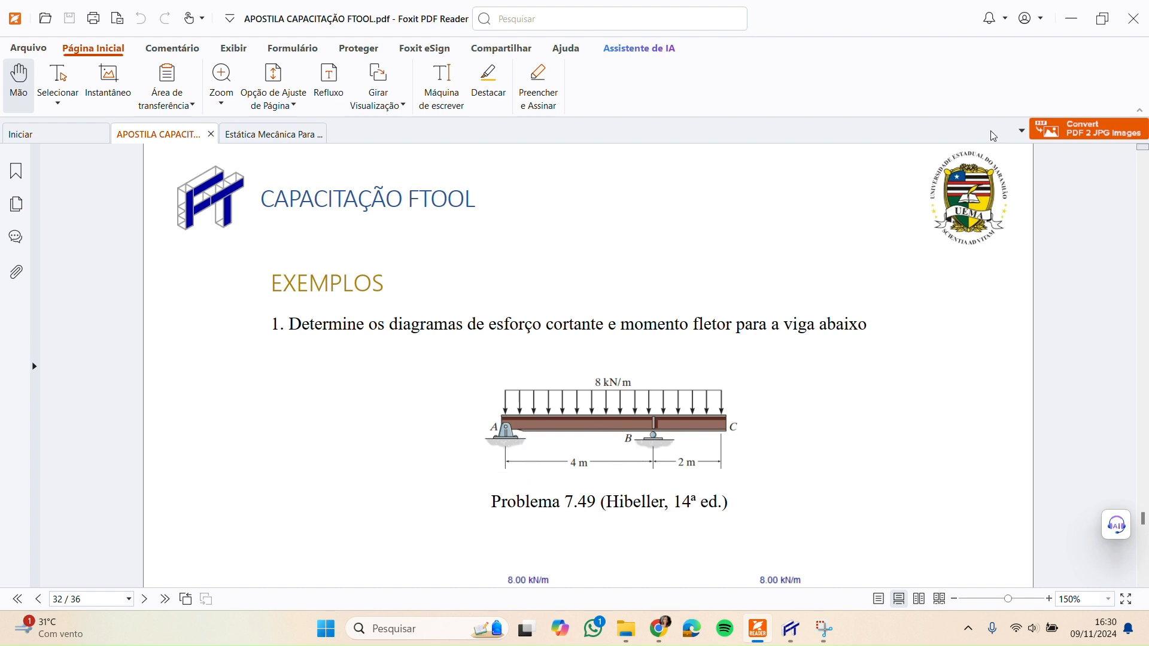
{"action": "left_click", "coordinate": [1071, 18]}
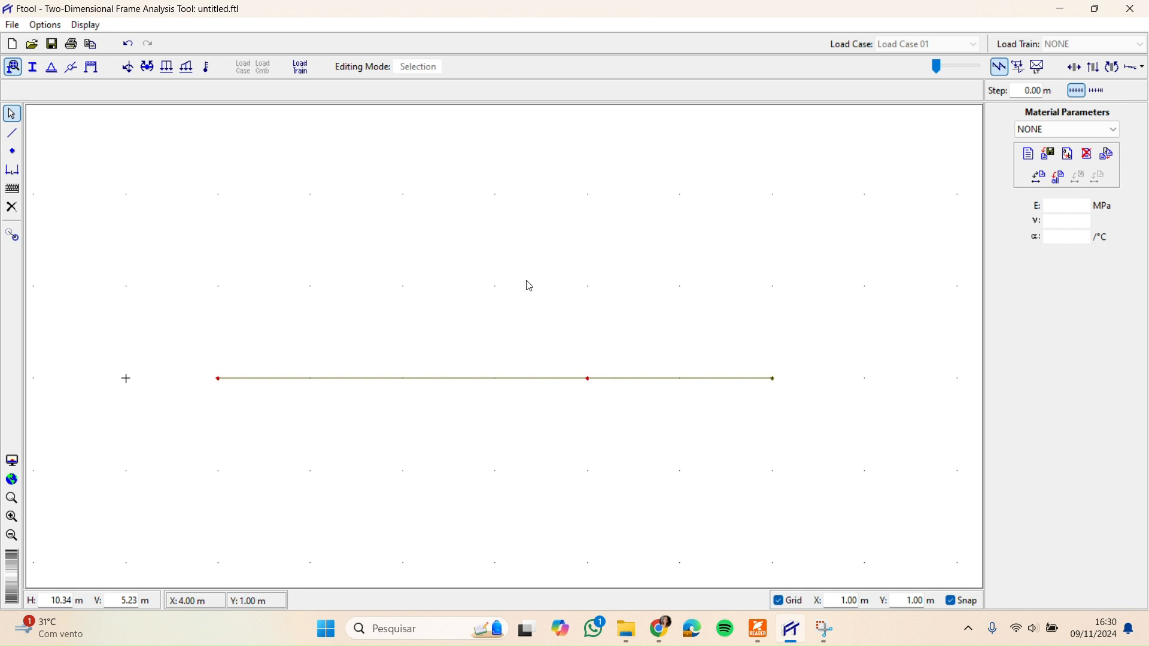
- Support the beam's left-end node with X and Y displacements fixed, and the middle node with X free and Y fixed
{"action": "left_click", "coordinate": [51, 69]}
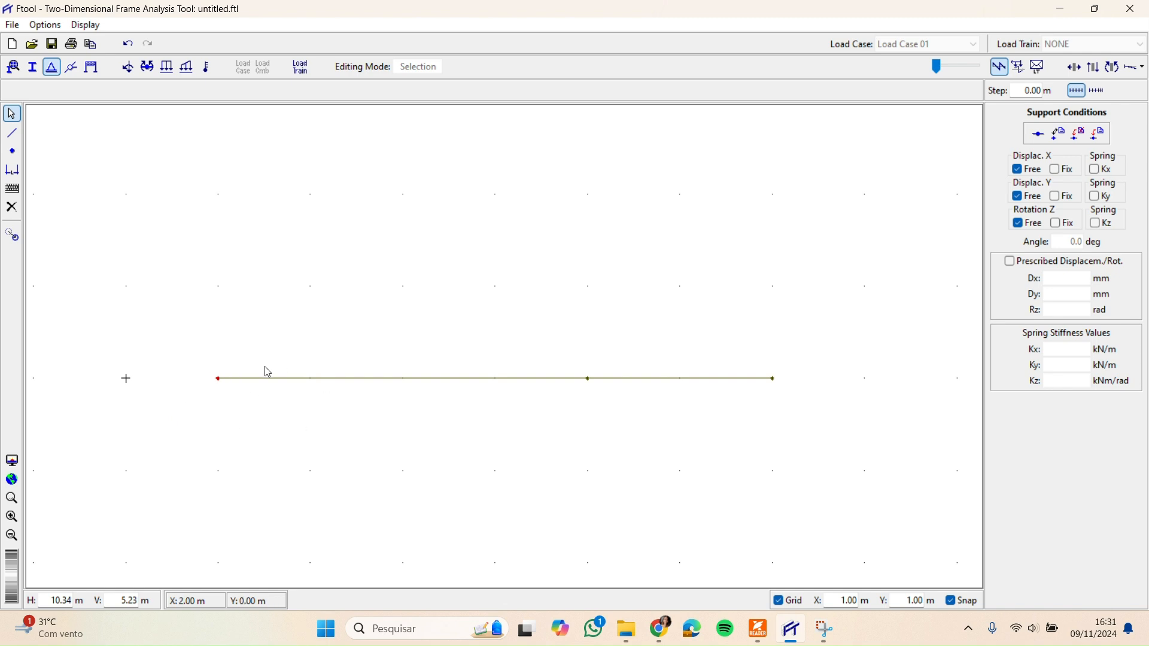
{"action": "left_click", "coordinate": [1058, 170]}
{"action": "left_click", "coordinate": [1063, 195]}
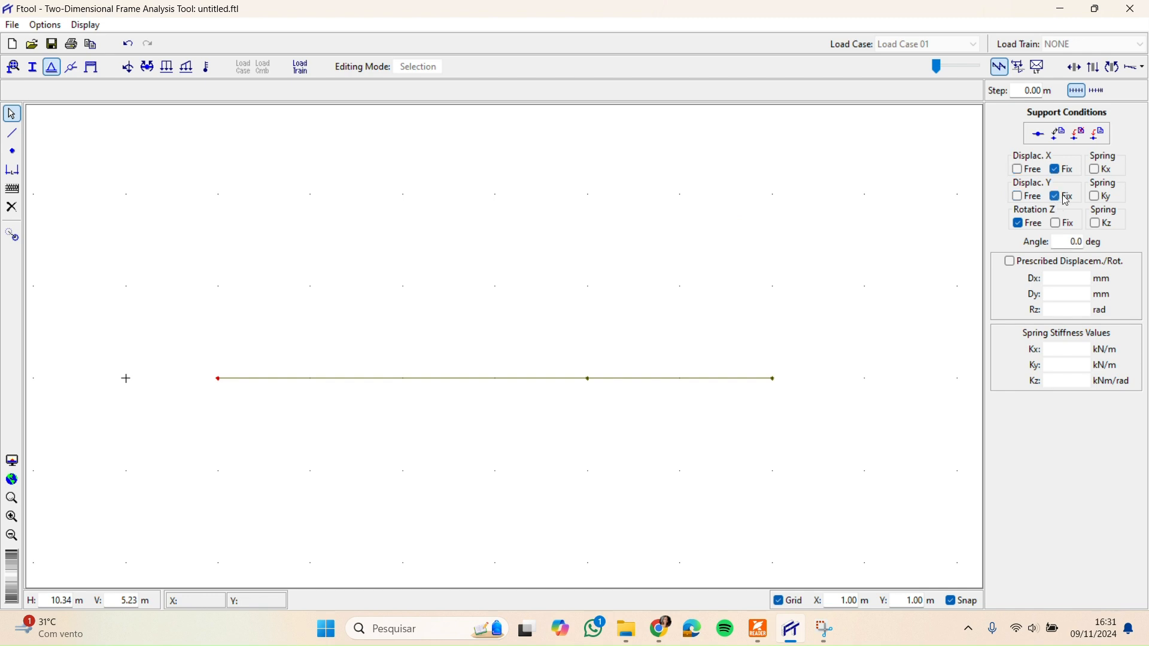
{"action": "left_click", "coordinate": [1103, 134]}
{"action": "left_click", "coordinate": [588, 380]}
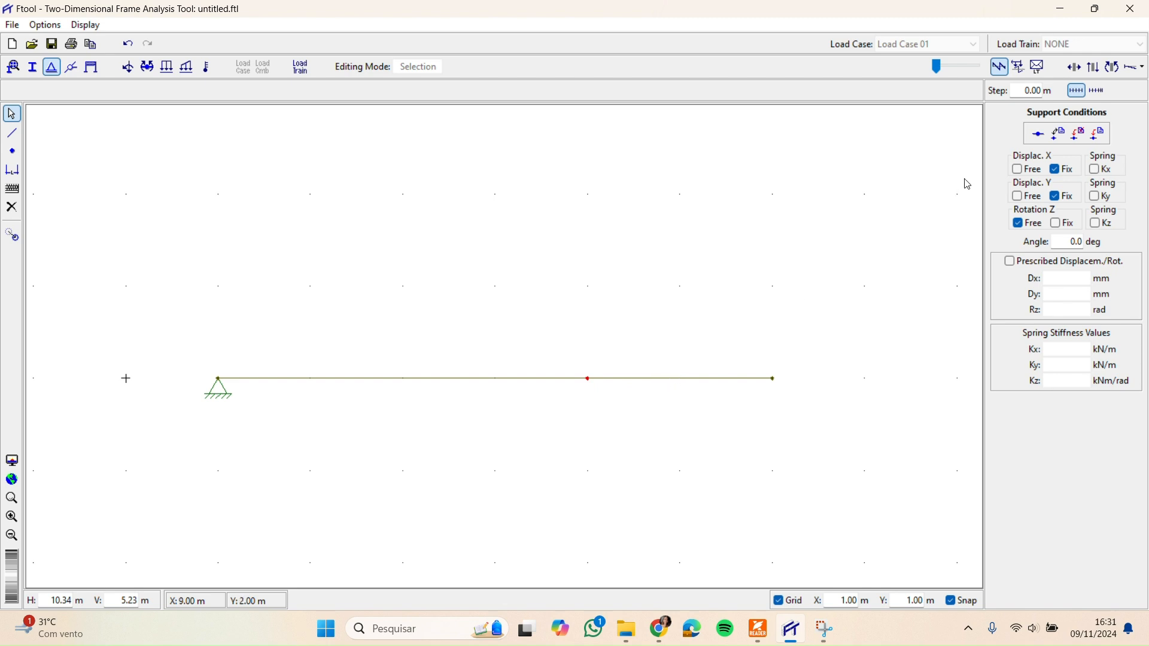
{"action": "left_click", "coordinate": [1018, 171]}
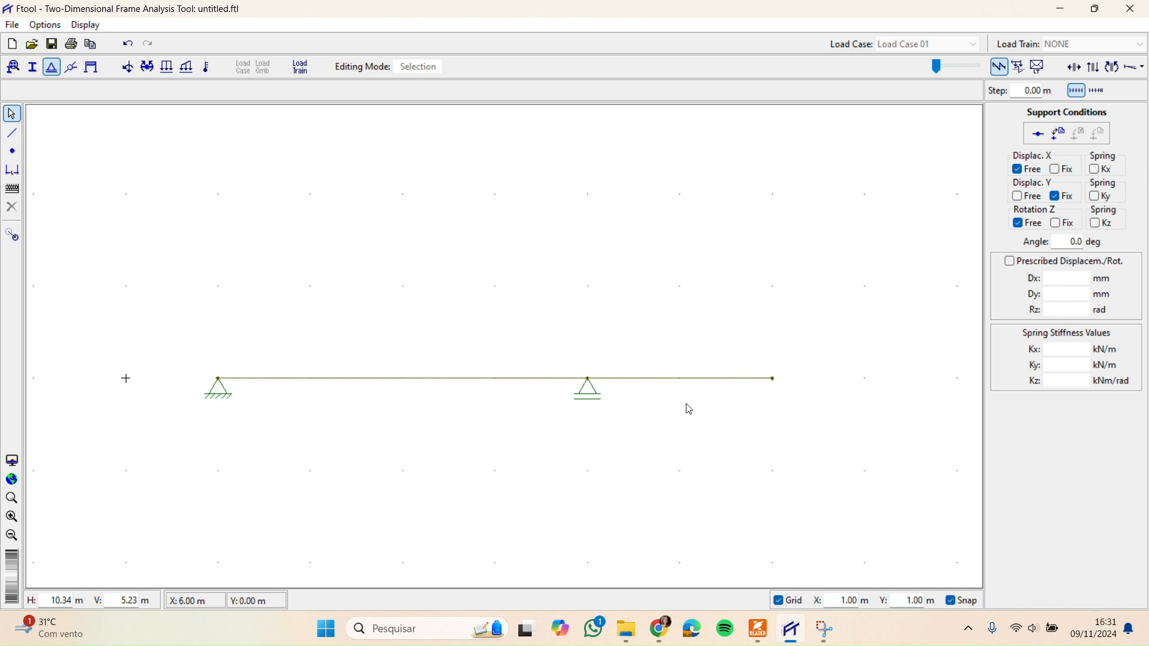
- Select the whole beam and create a uniform load labelled CARGA DISTRIBUÍDA
{"action": "left_click_drag", "start_coordinate": [811, 452], "coordinate": [187, 324]}
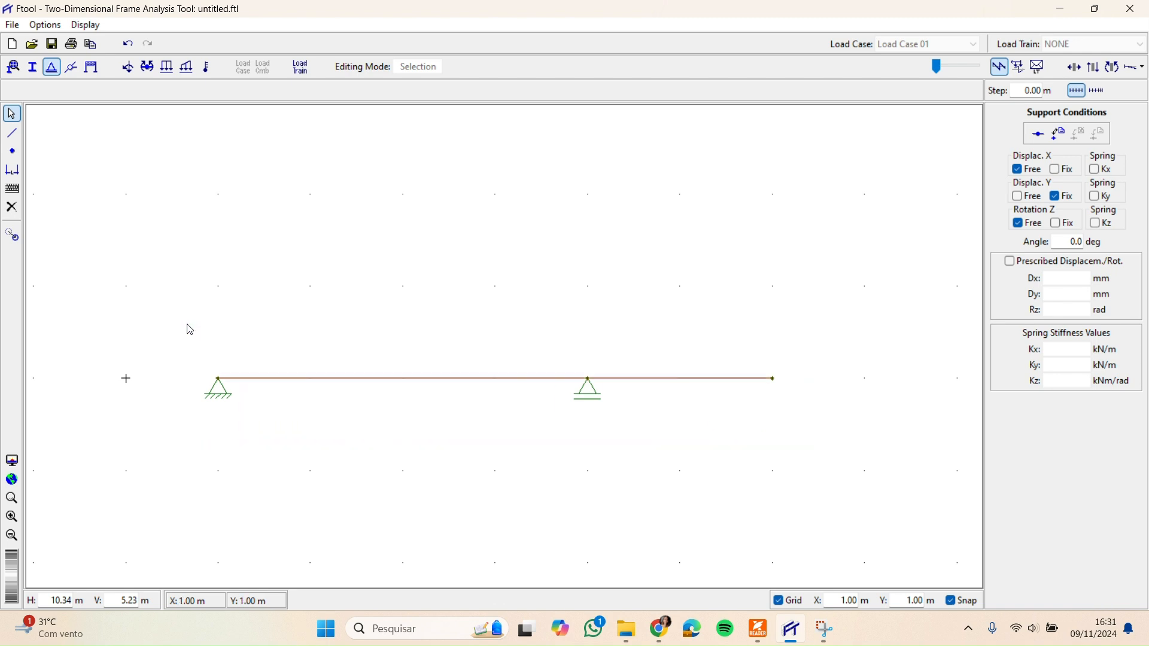
{"action": "left_click", "coordinate": [166, 67]}
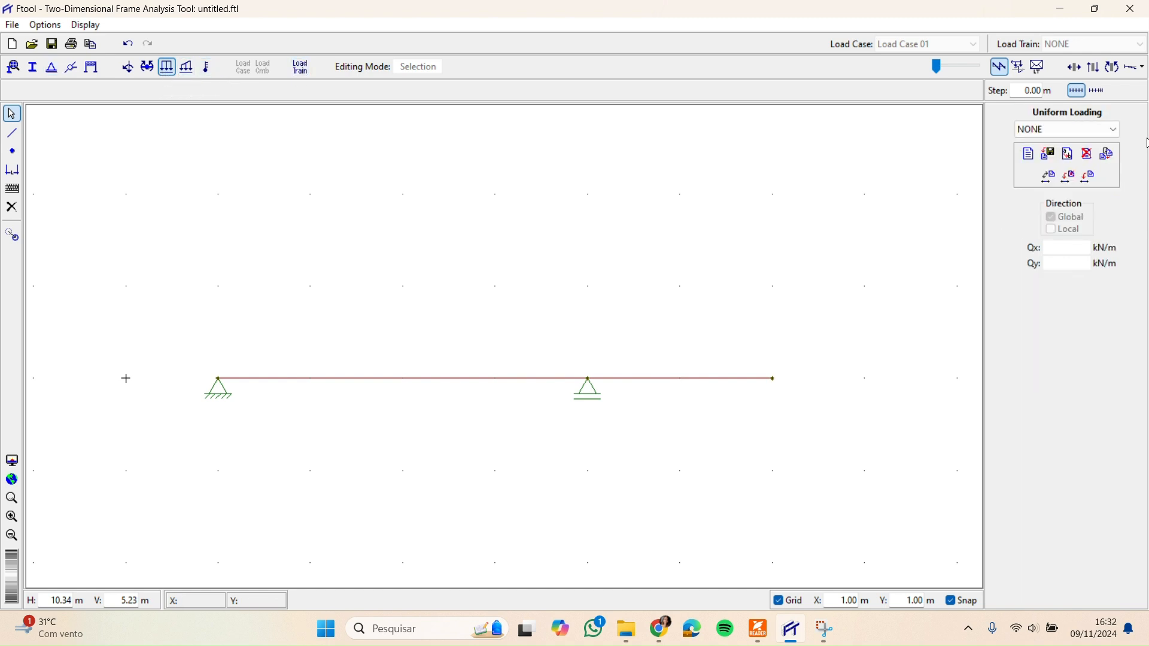
{"action": "left_click", "coordinate": [492, 23]}
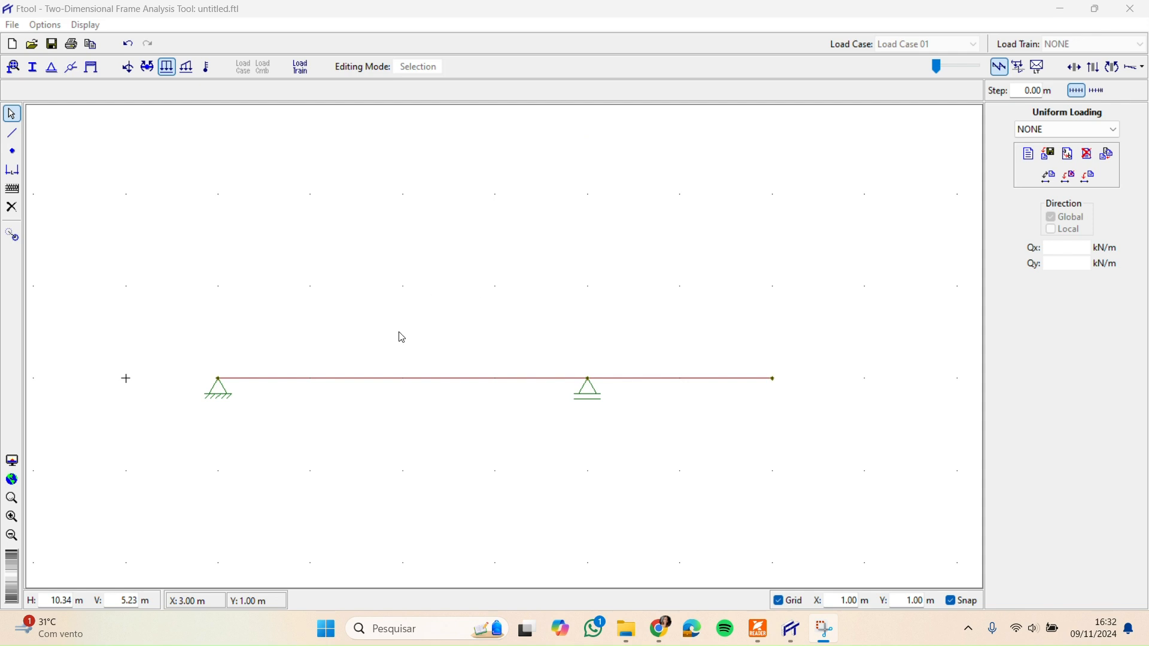
{"action": "left_click", "coordinate": [1030, 156]}
{"action": "left_click", "coordinate": [1030, 157]}
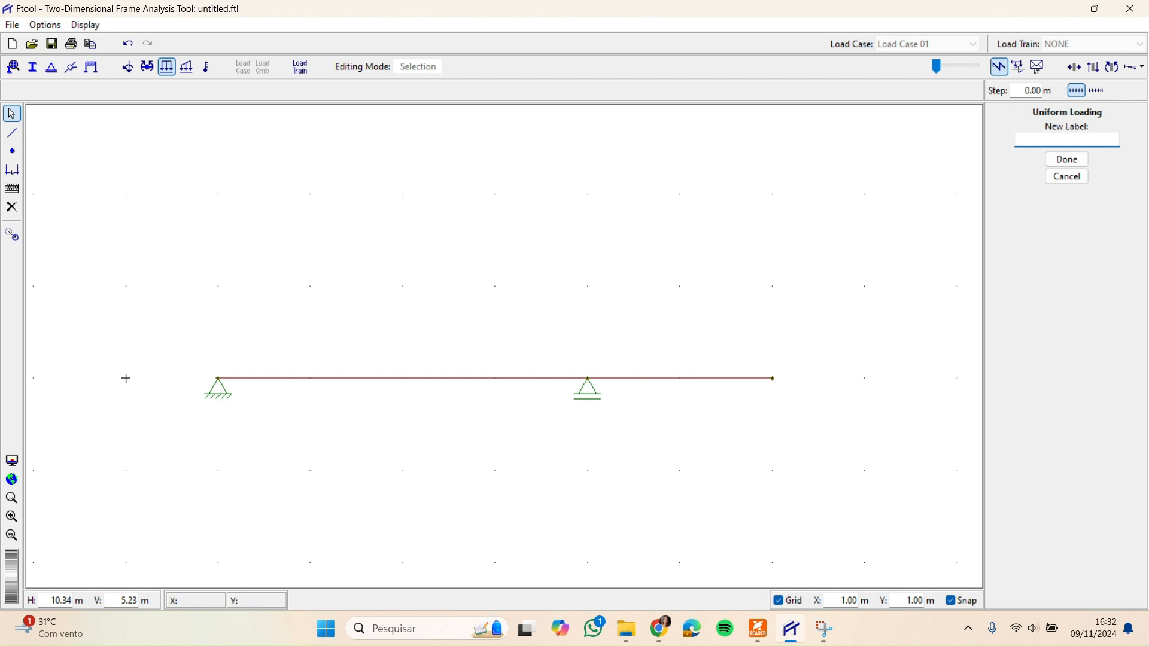
{"action": "type", "text": "CARGA DISTRIBUÍDA"}
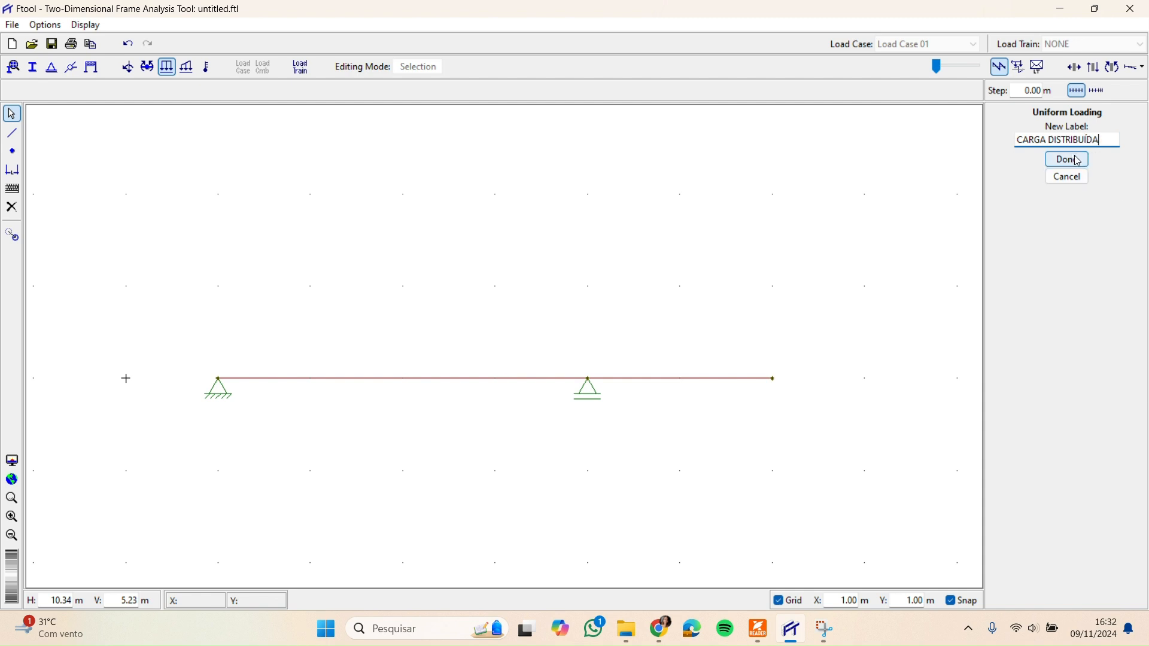
{"action": "left_click", "coordinate": [1068, 159]}
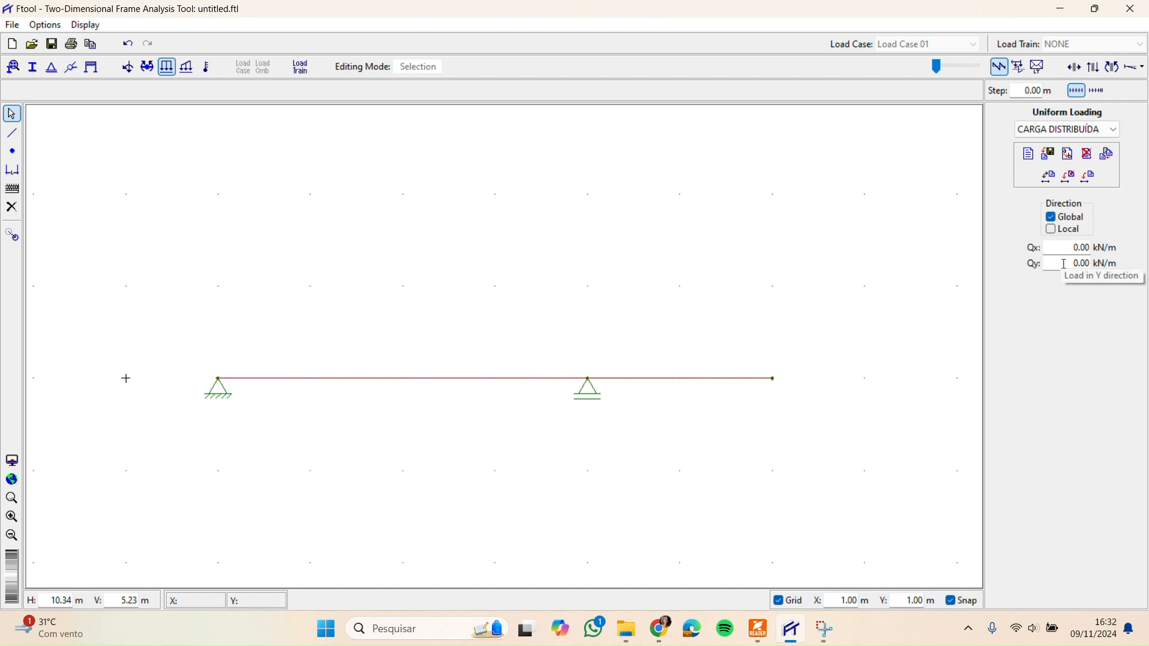
- Set the uniform load's Qy to -8 kN/m in the global direction, as in the PDF example, and apply it to both members
{"action": "mouse_move", "coordinate": [759, 629]}
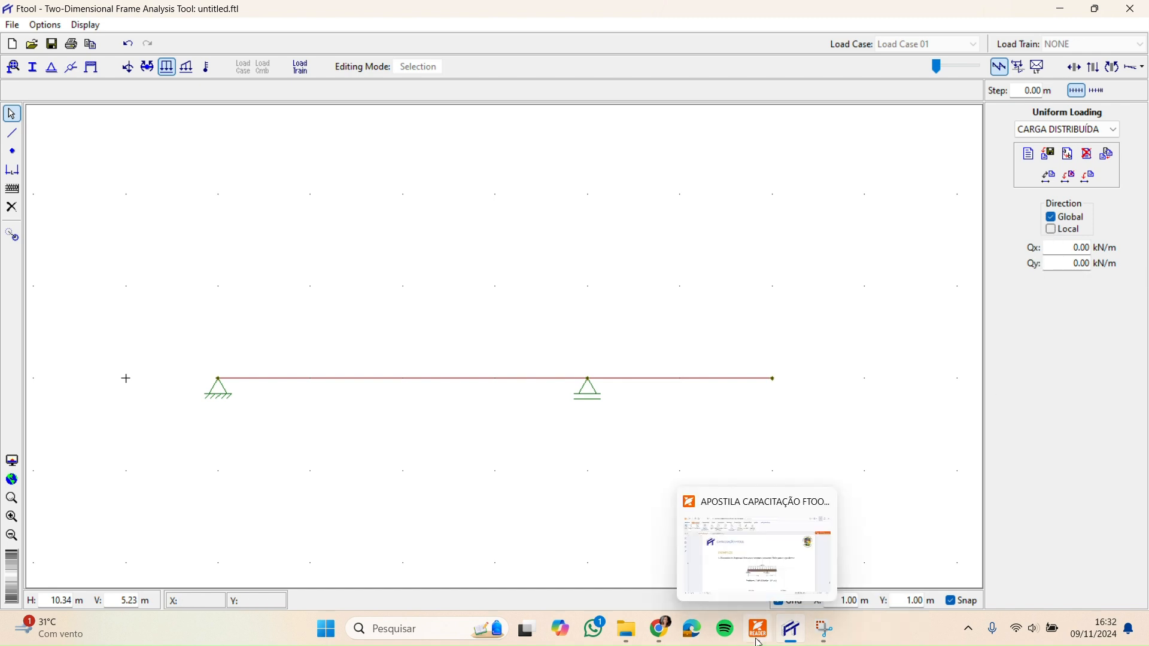
{"action": "left_click", "coordinate": [764, 586]}
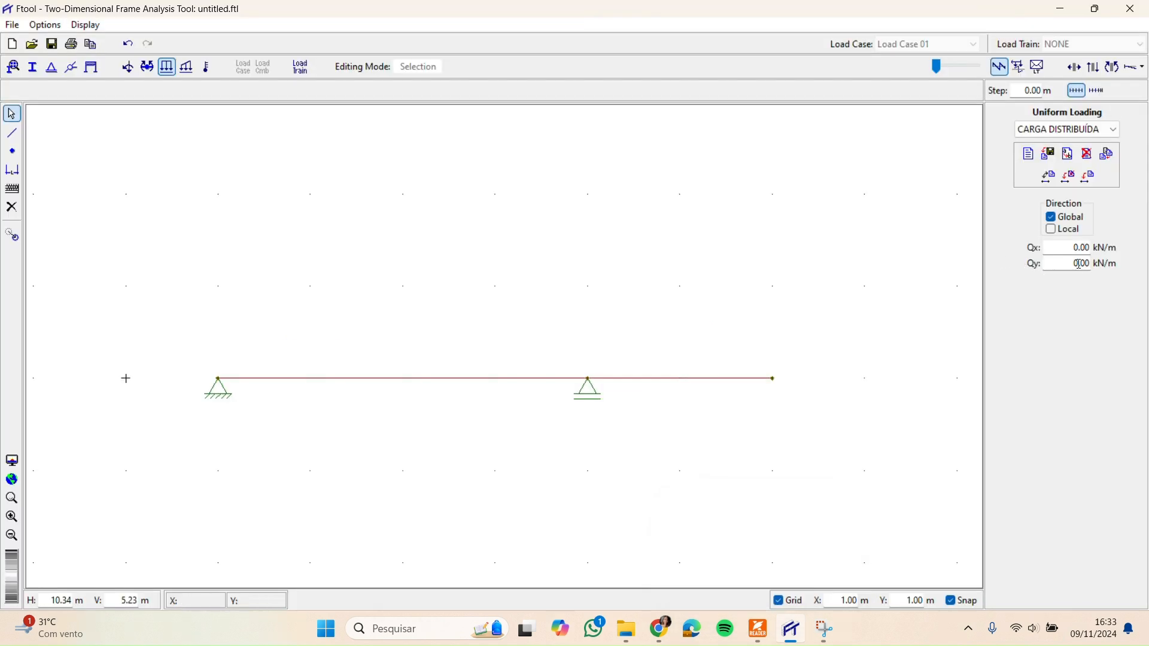
{"action": "left_click", "coordinate": [1056, 264]}
{"action": "type", "text": "-8"}
{"action": "left_click", "coordinate": [1088, 176]}
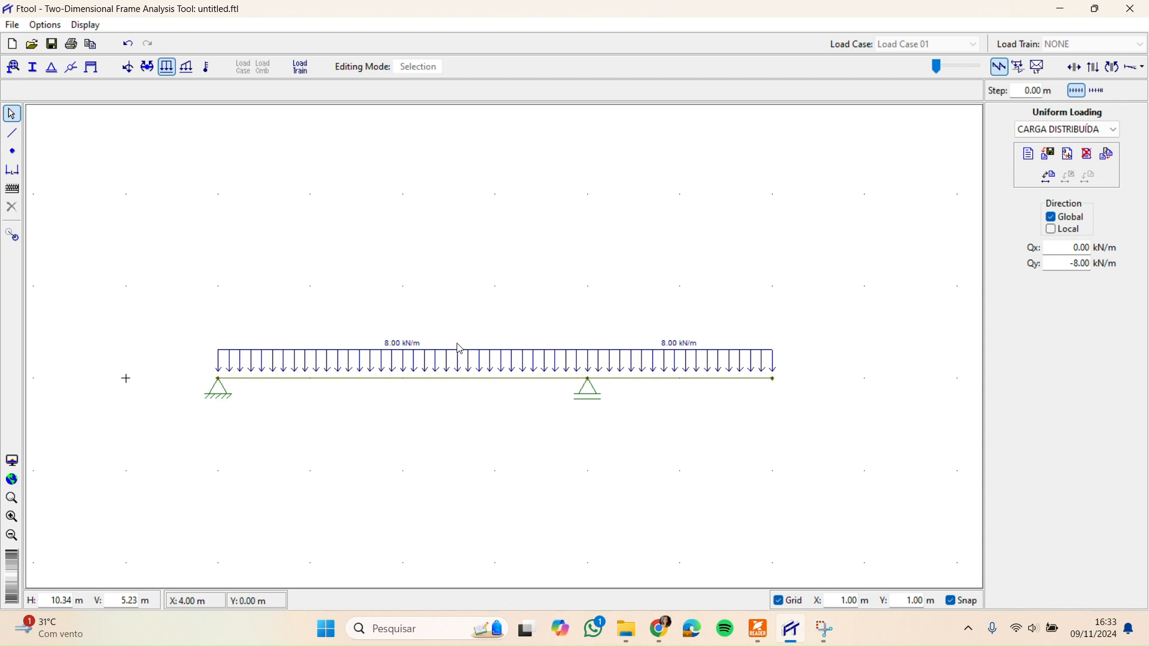
{"action": "left_click_drag", "start_coordinate": [564, 332], "coordinate": [524, 333]}
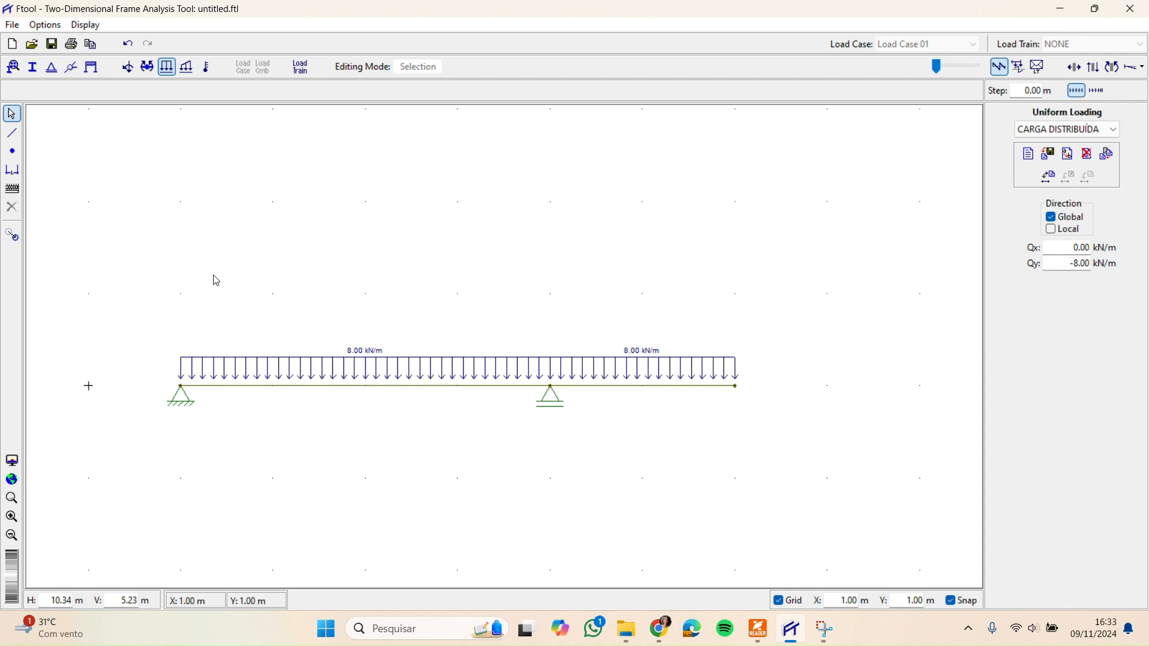
- Create a Concrete Isotropic material labelled EXEMPLO 1 for the beam
{"action": "left_click", "coordinate": [13, 67]}
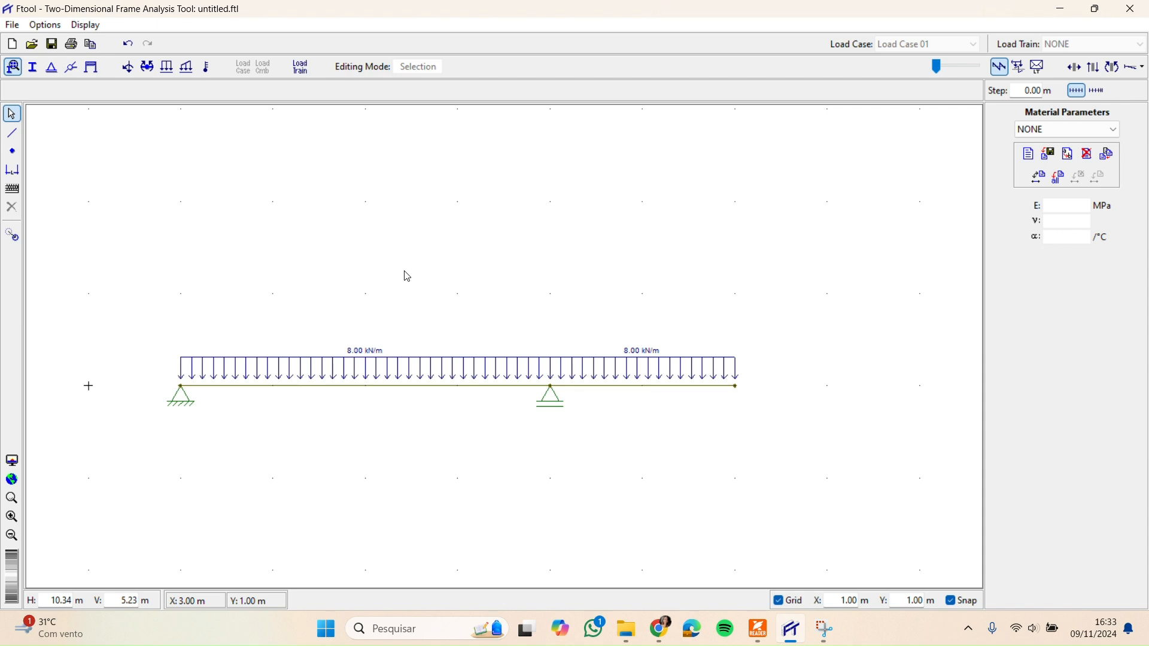
{"action": "left_click", "coordinate": [1029, 155]}
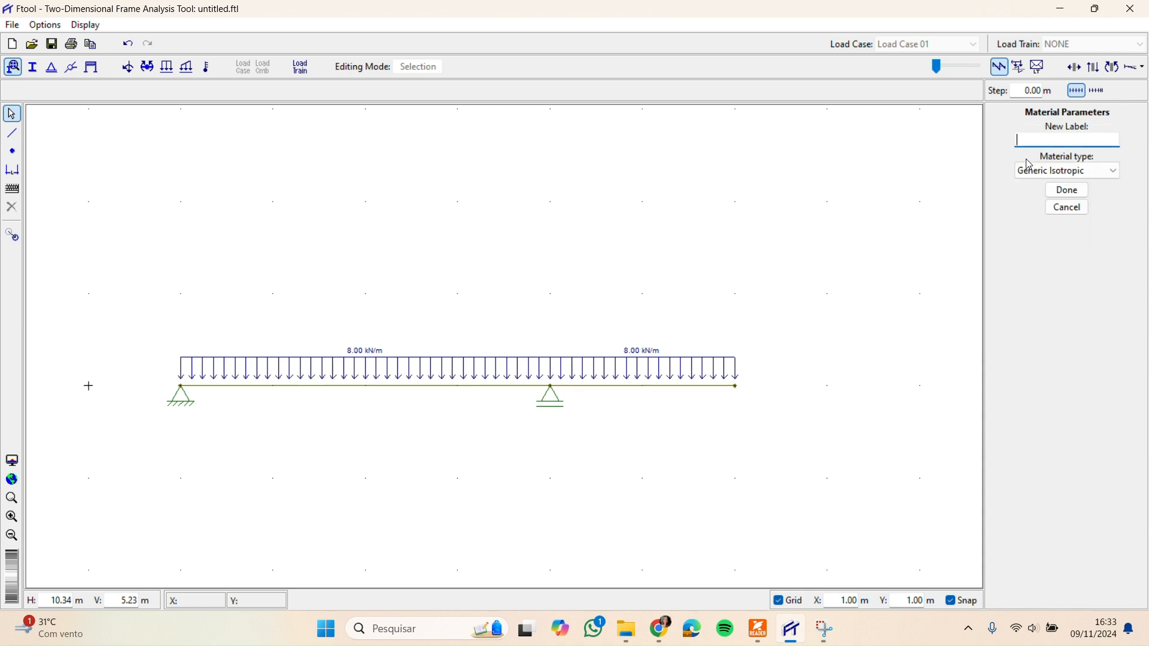
{"action": "left_click", "coordinate": [1047, 172]}
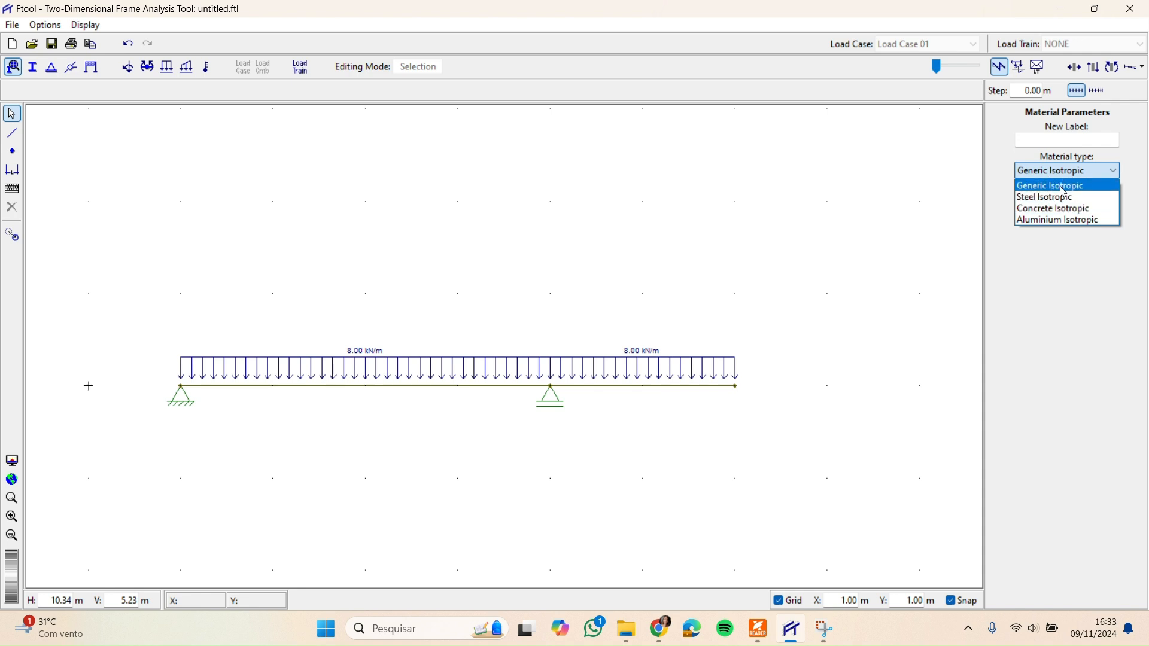
{"action": "left_click", "coordinate": [1061, 209]}
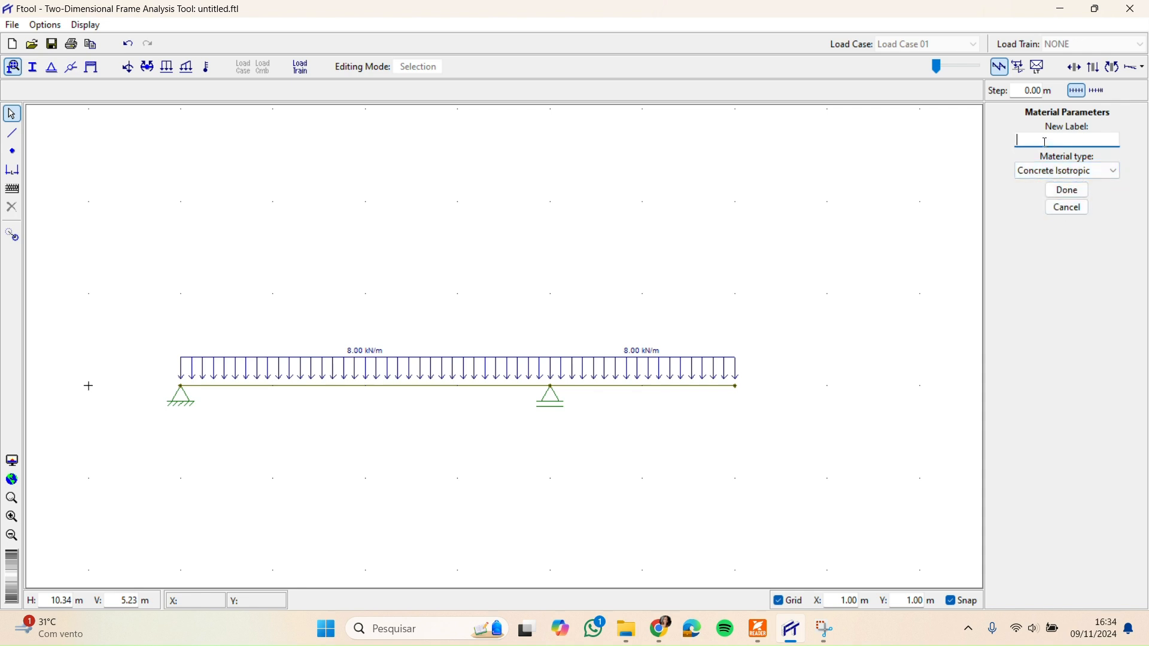
{"action": "type", "text": "EXEMPLO 1"}
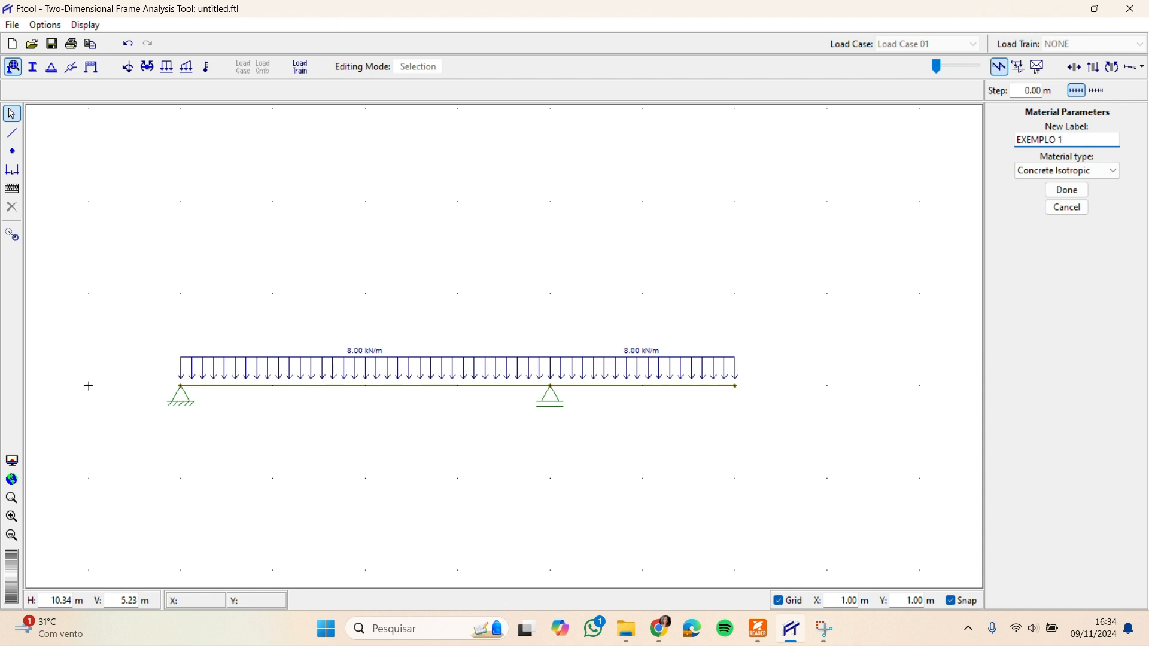
{"action": "left_click", "coordinate": [1066, 190]}
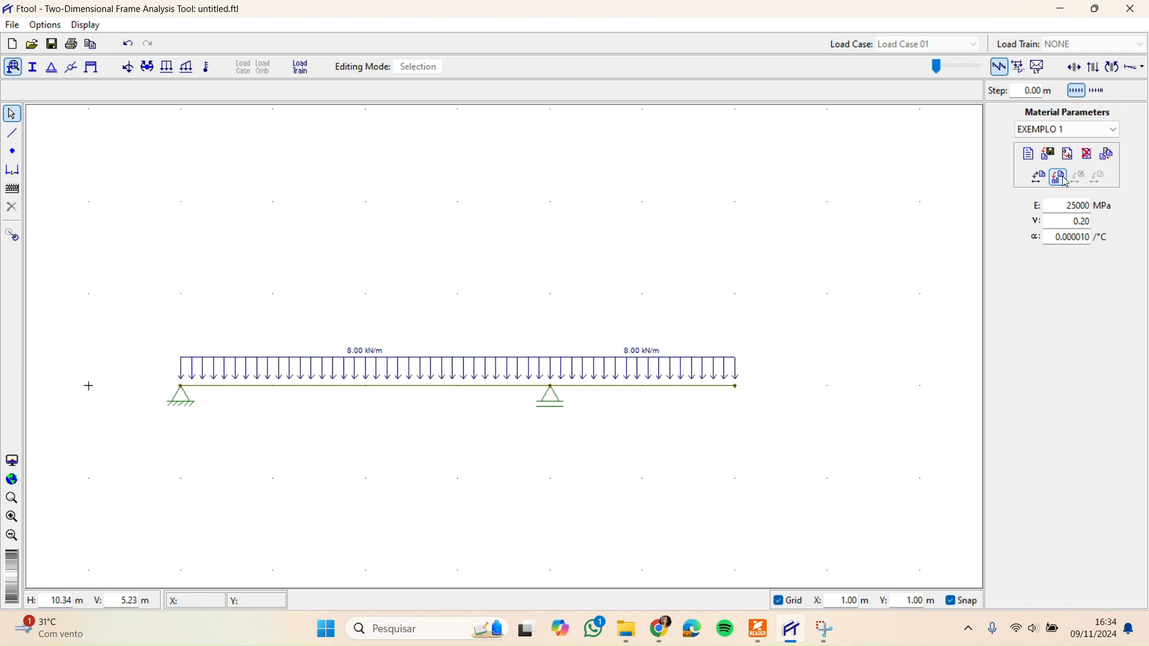
- Create a parameterized Rectangle section labelled EXEMPLO 1 for the beam
{"action": "left_click", "coordinate": [36, 70]}
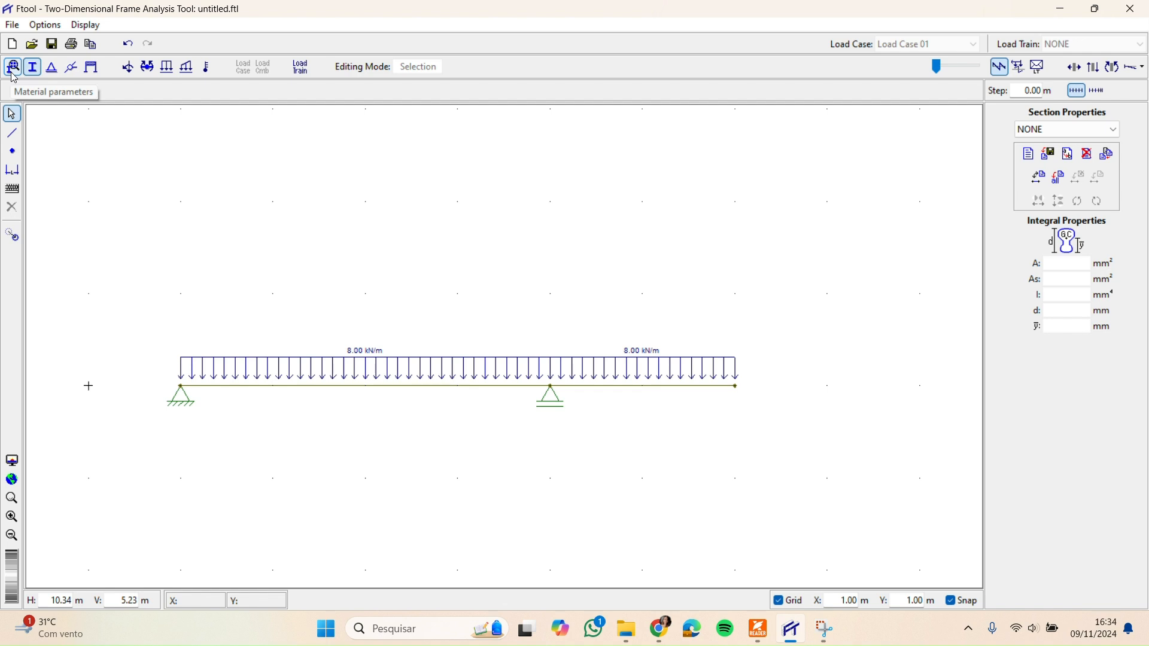
{"action": "left_click", "coordinate": [1030, 154]}
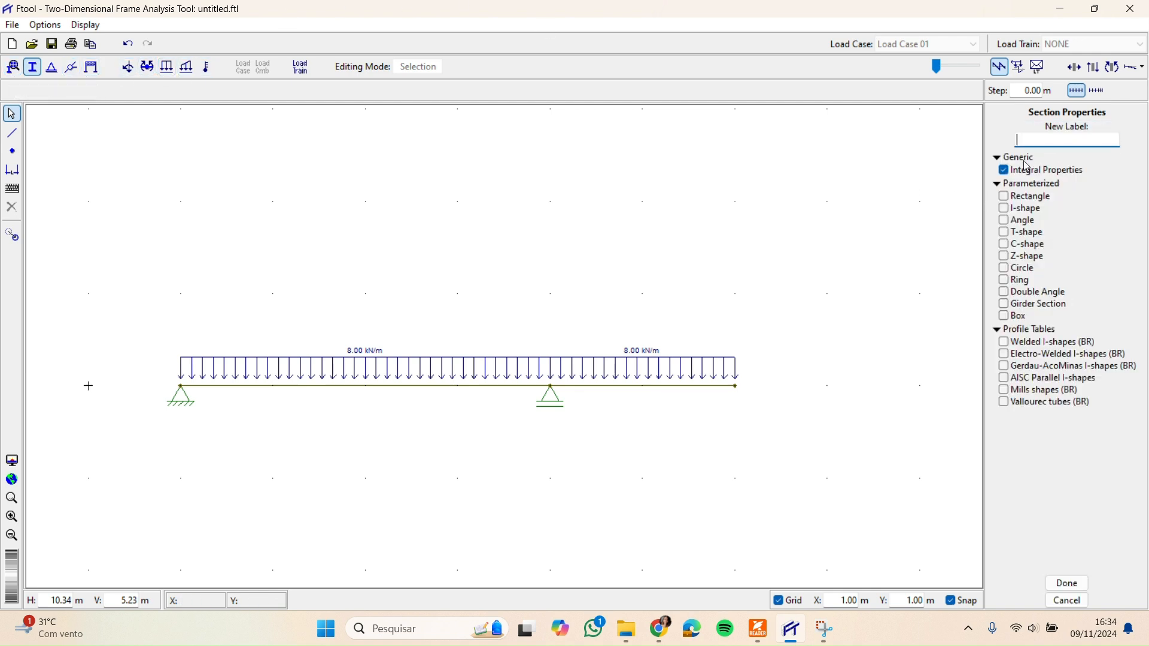
{"action": "left_click", "coordinate": [1005, 198]}
{"action": "type", "text": "MPLO 1"}
{"action": "left_click", "coordinate": [1077, 583]}
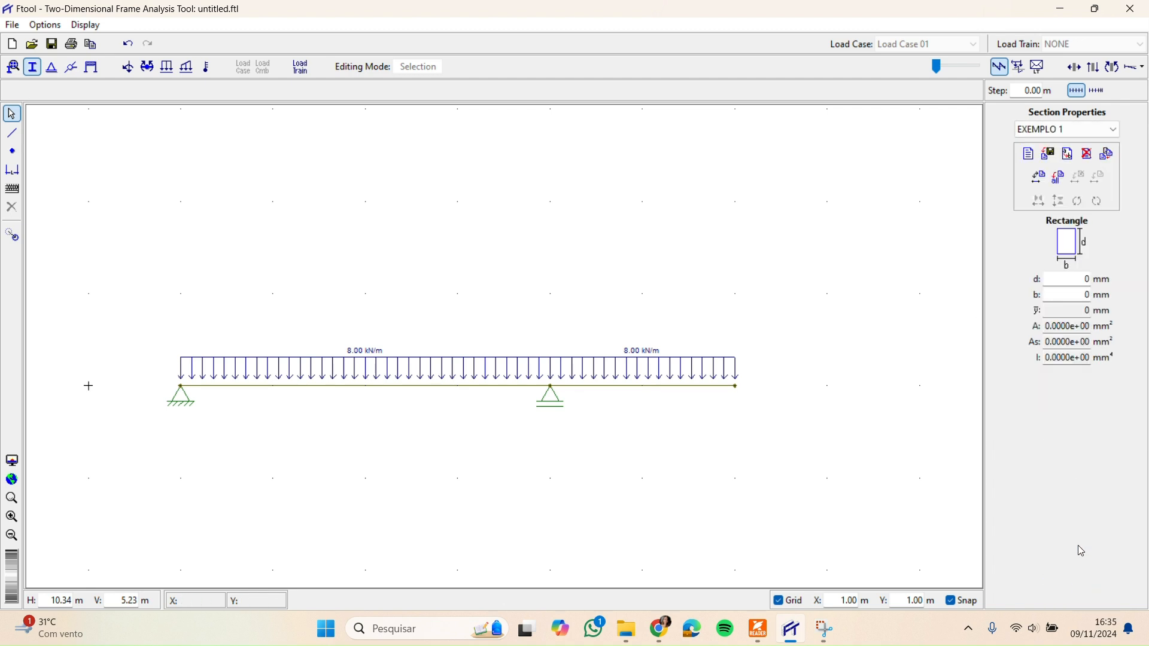
- Set the rectangular section's height d and width b to 500 mm each and apply the section to all members
{"action": "left_click", "coordinate": [1084, 281]}
{"action": "type", "text": "500"}
{"action": "left_click", "coordinate": [1082, 296]}
{"action": "type", "text": "500"}
{"action": "left_click", "coordinate": [1063, 181]}
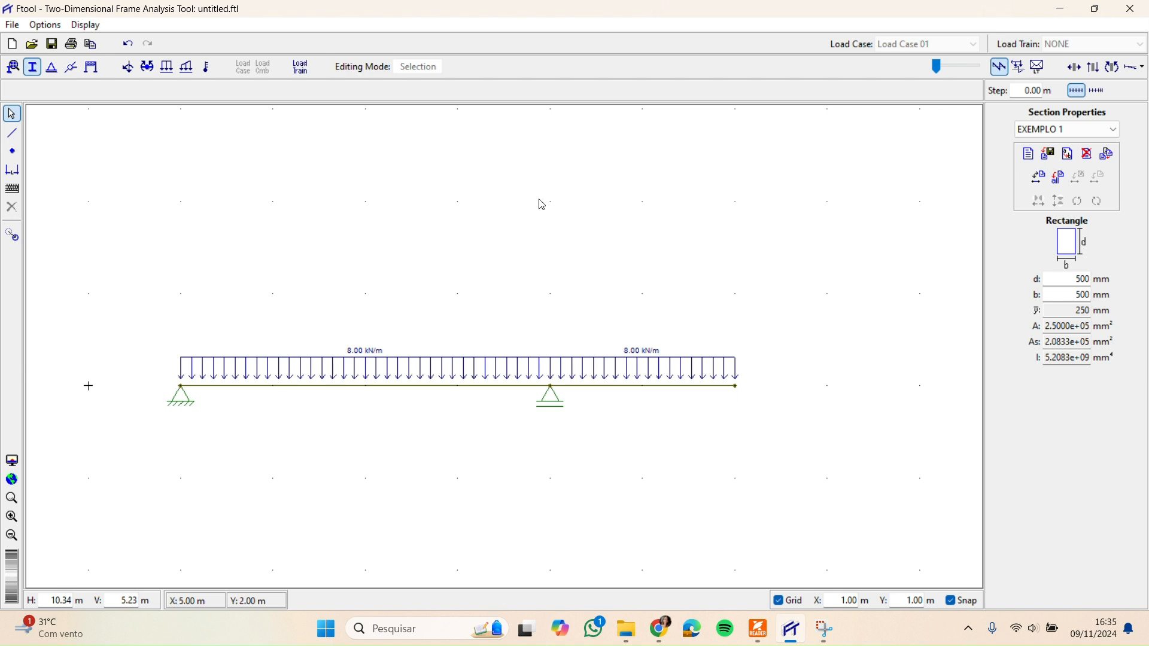
- Save the model as EXEMPLO 1 in the TEORIA DAS ESTRUTURAS folder
{"action": "left_click", "coordinate": [52, 44]}
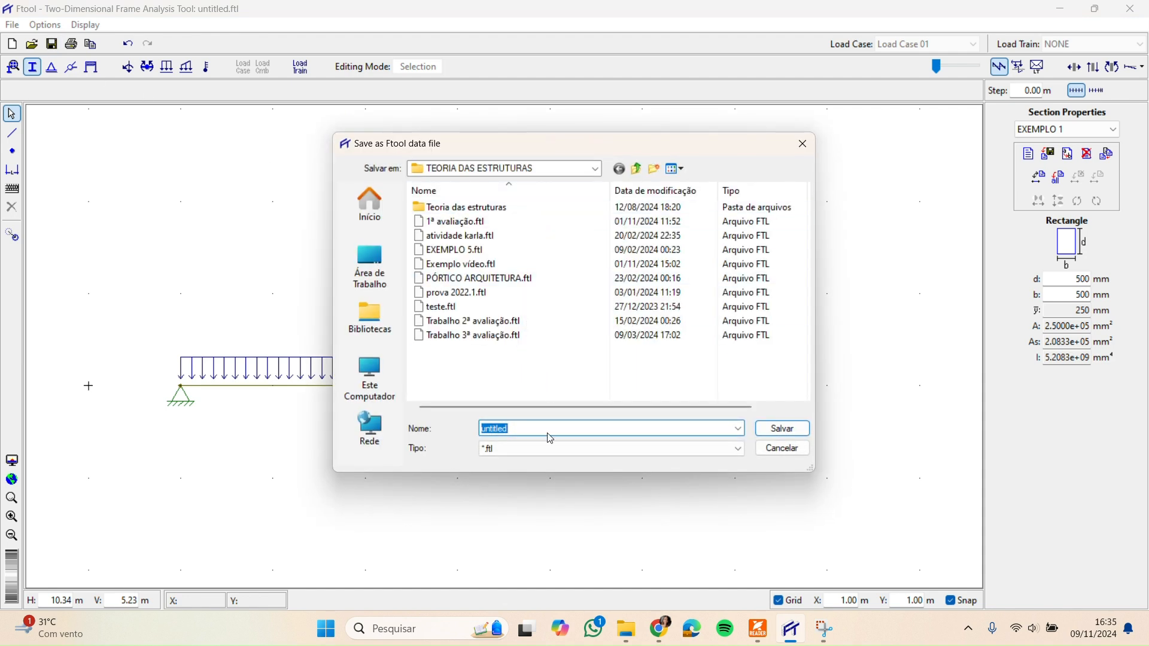
{"action": "key", "text": "BackSpace"}
{"action": "type", "text": "EXEMPL"}
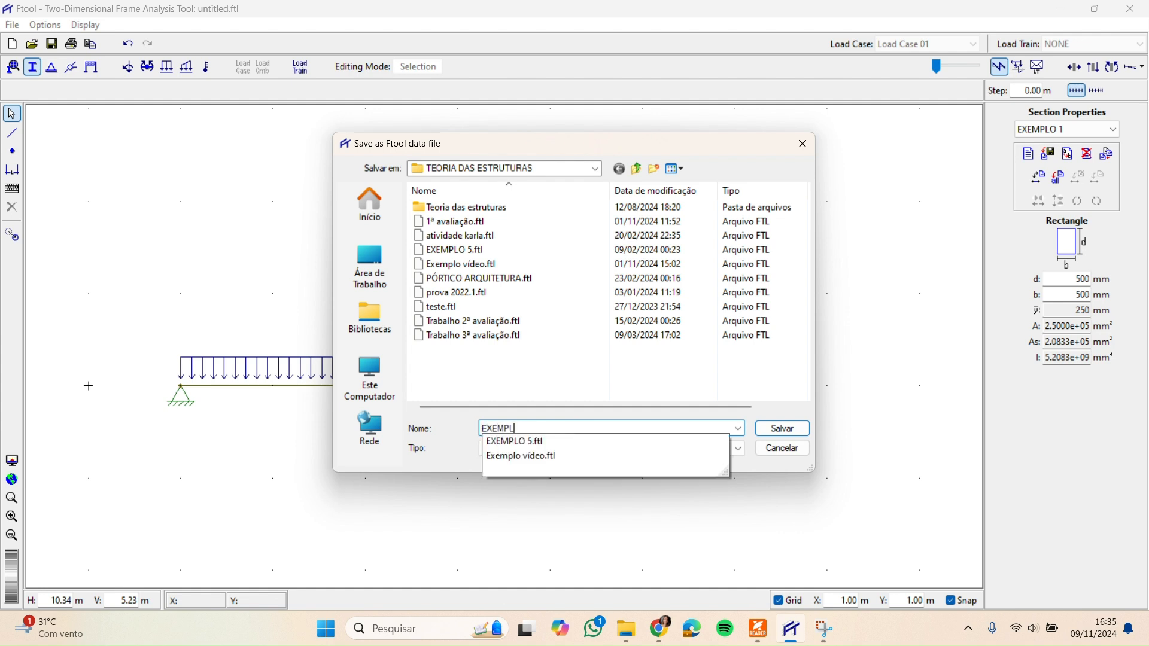
{"action": "type", "text": "O 1"}
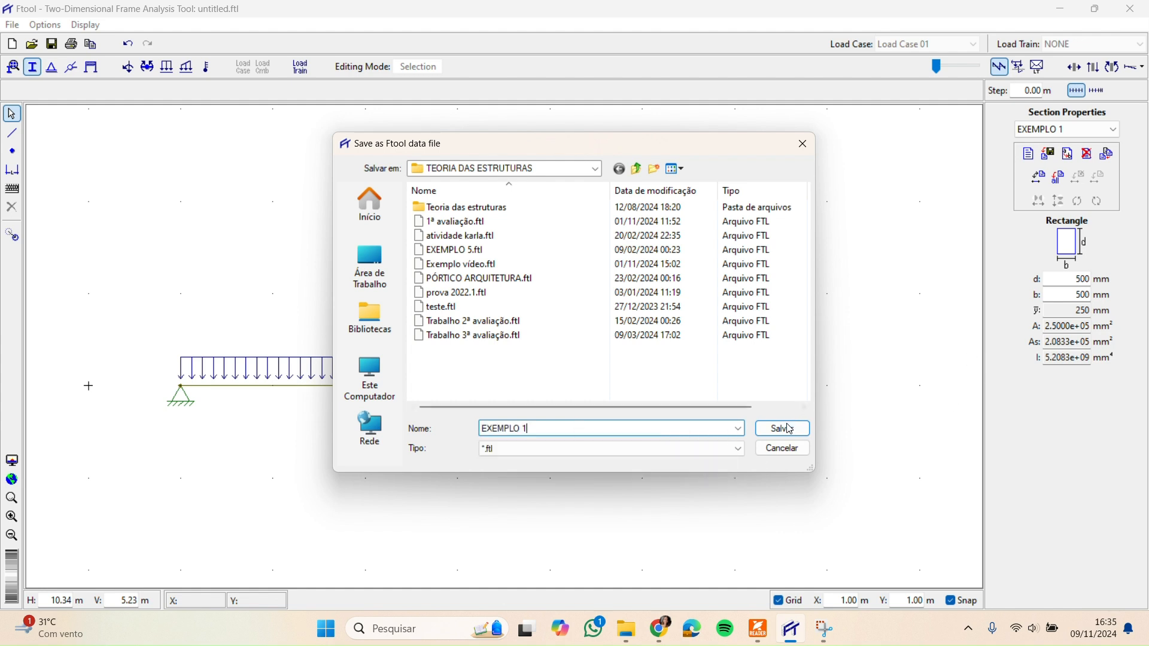
{"action": "left_click", "coordinate": [788, 430]}
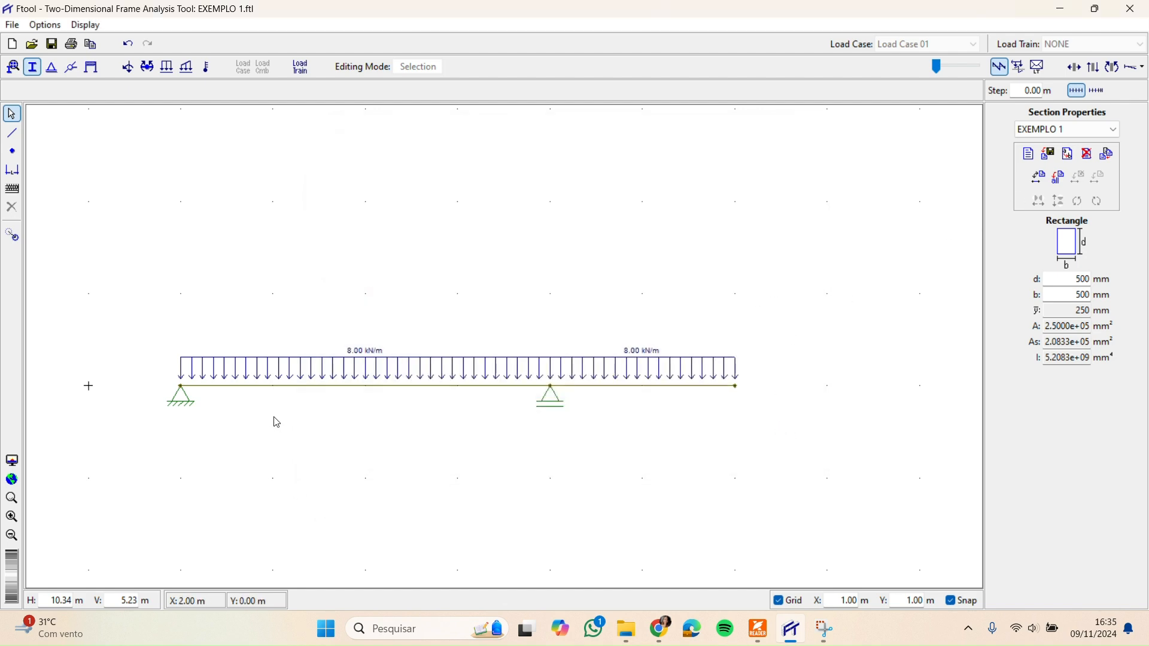
- Display the beam's shear force diagram, view the bending moment diagram, and return to the shear force diagram
{"action": "scroll", "coordinate": [256, 421], "scroll_direction": "up", "scroll_amount": 3}
{"action": "scroll", "coordinate": [257, 421], "scroll_direction": "down", "scroll_amount": 2}
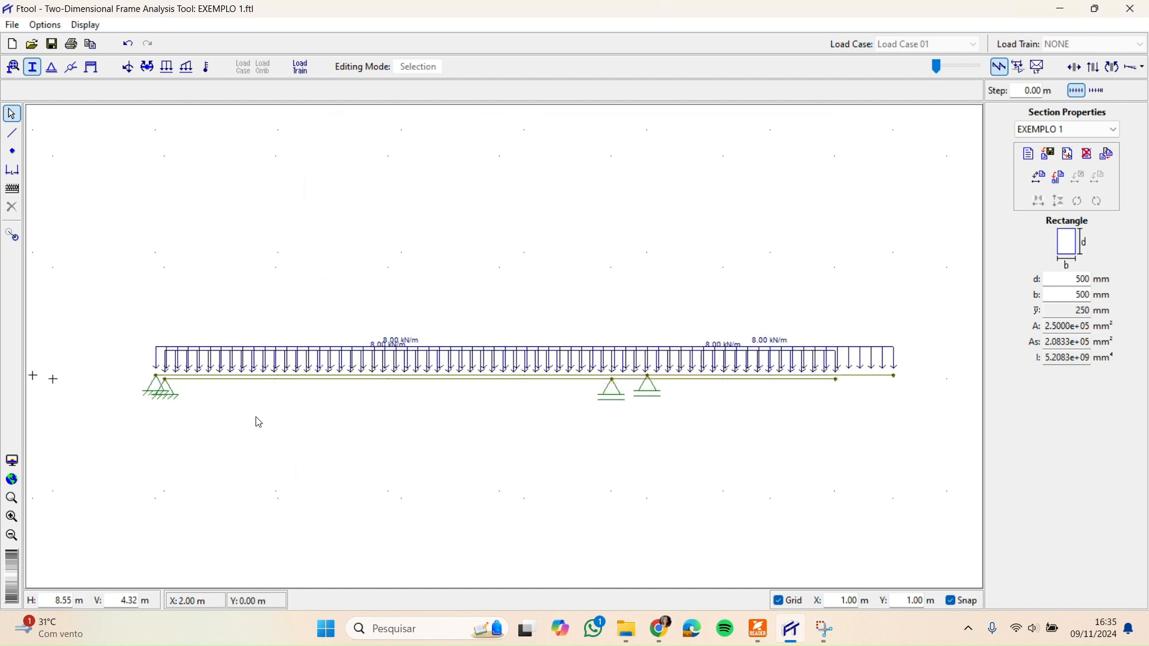
{"action": "left_click", "coordinate": [1076, 68]}
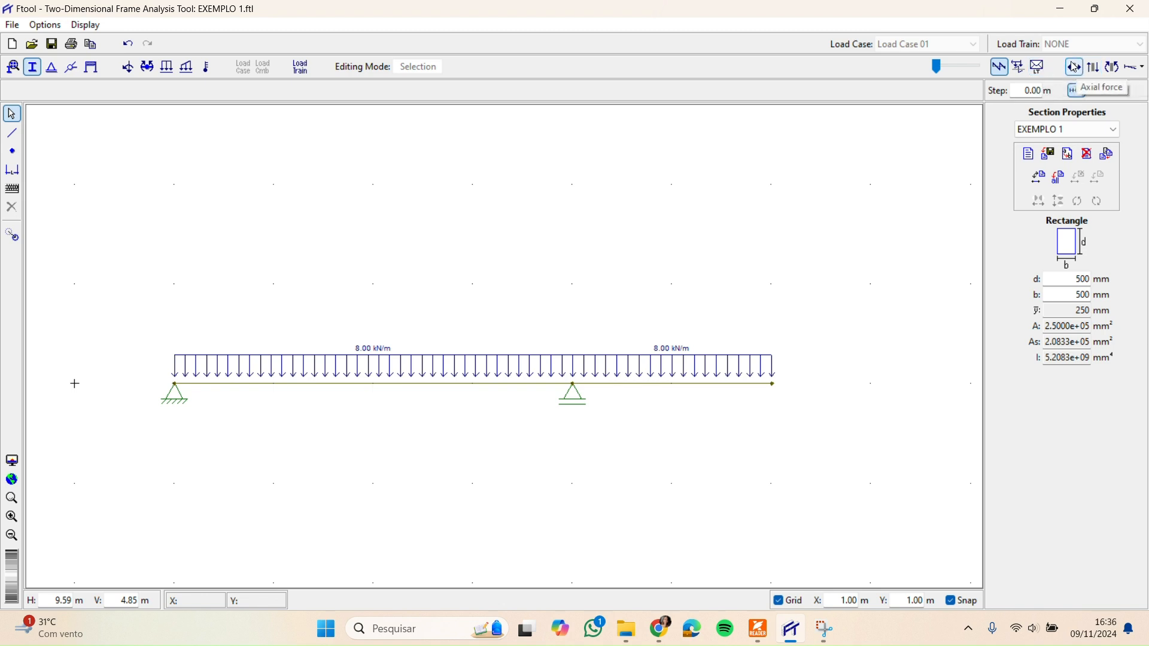
{"action": "left_click", "coordinate": [1097, 68]}
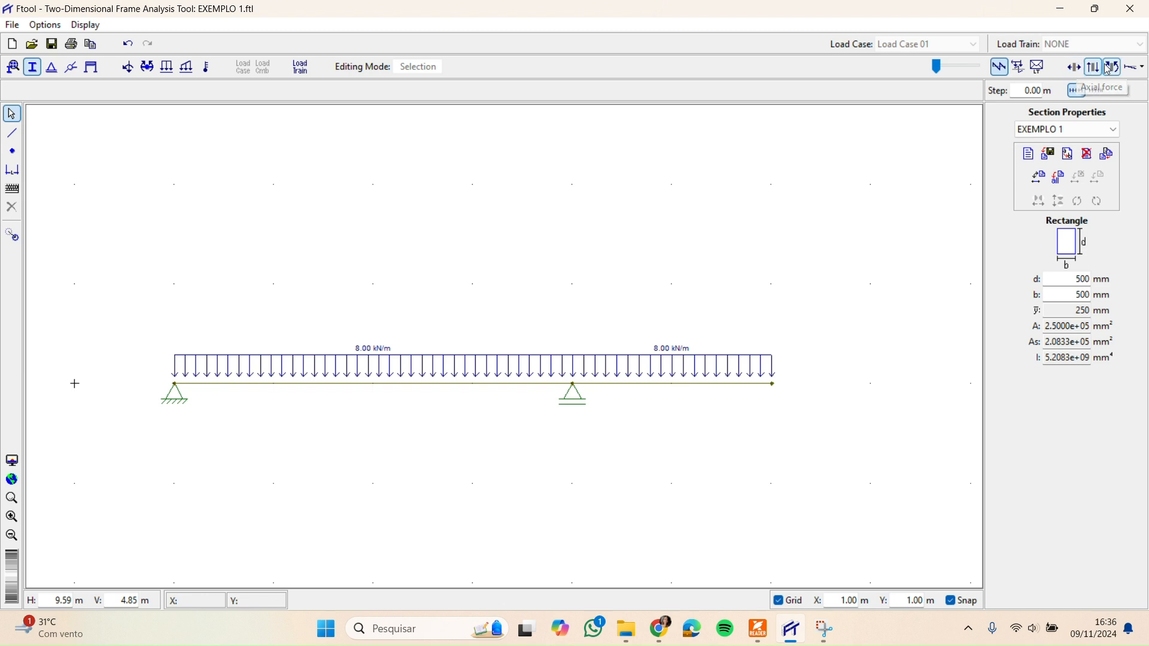
{"action": "left_click", "coordinate": [1112, 68]}
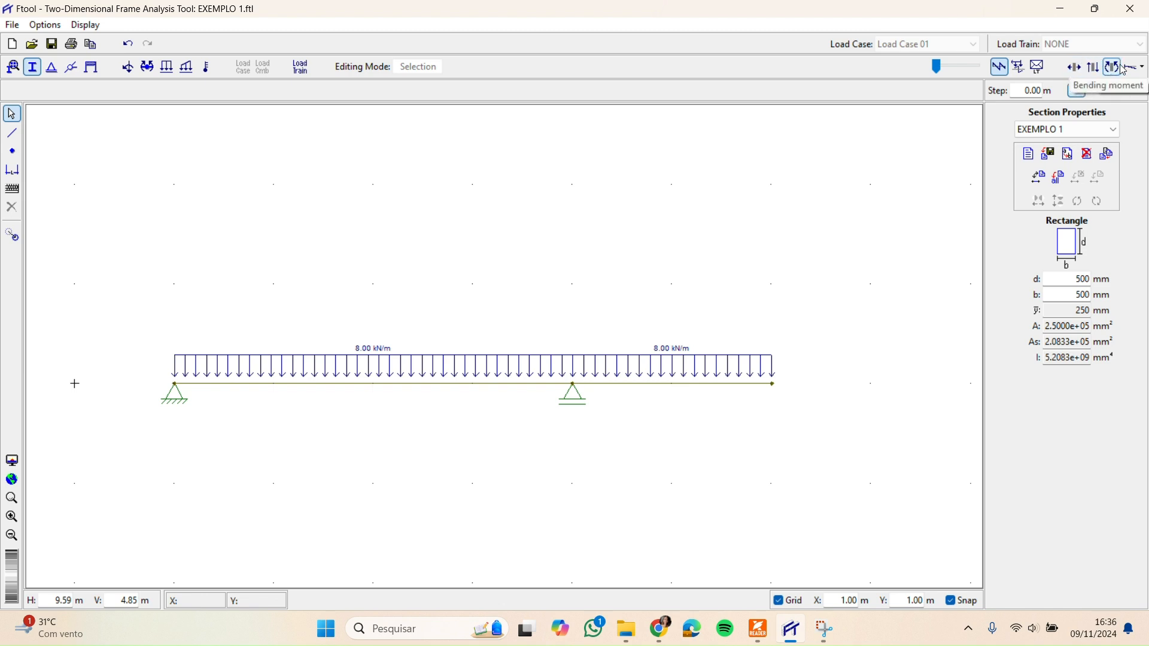
{"action": "left_click", "coordinate": [1131, 68]}
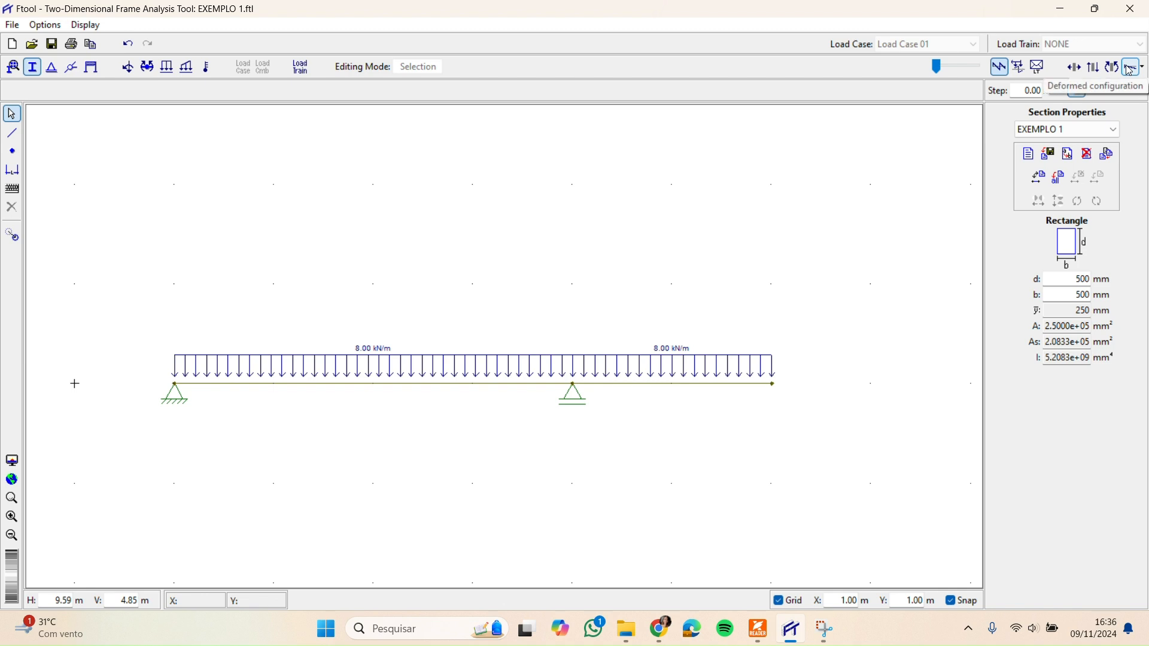
{"action": "left_click", "coordinate": [1098, 68]}
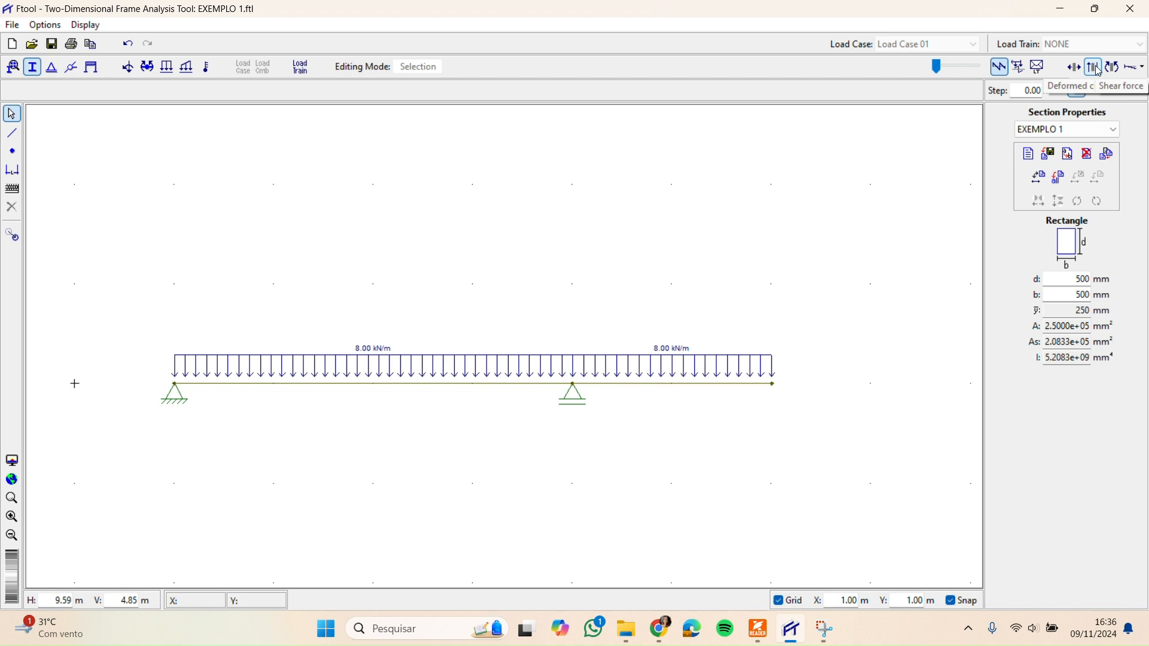
{"action": "left_click", "coordinate": [1099, 70]}
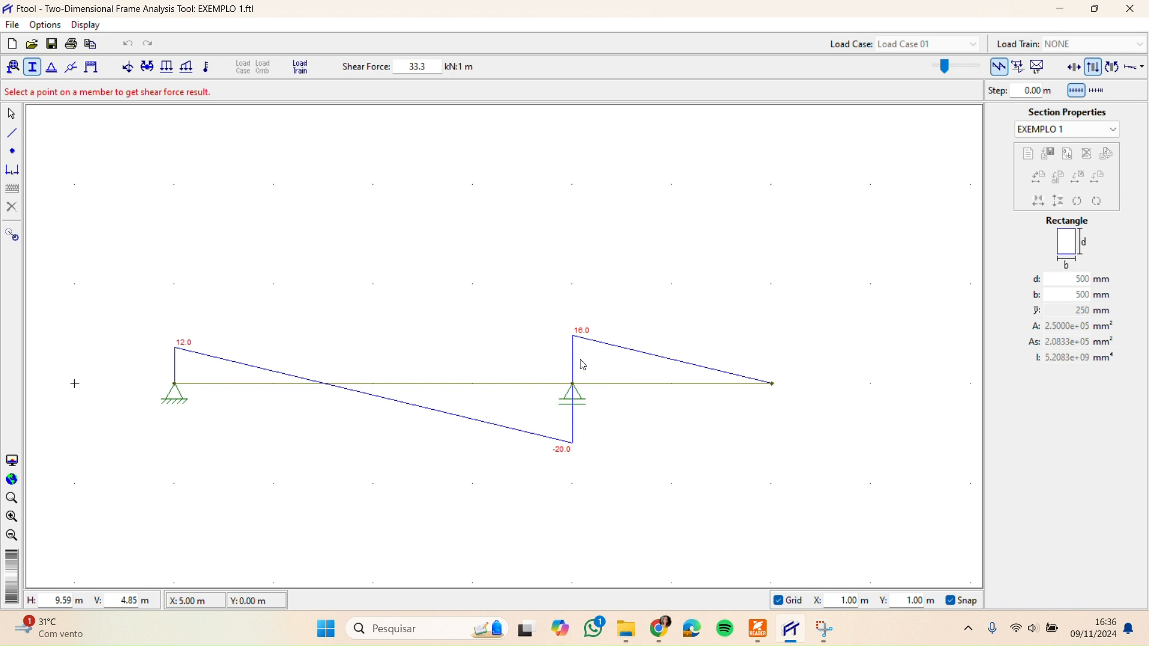
{"action": "left_click", "coordinate": [1113, 68]}
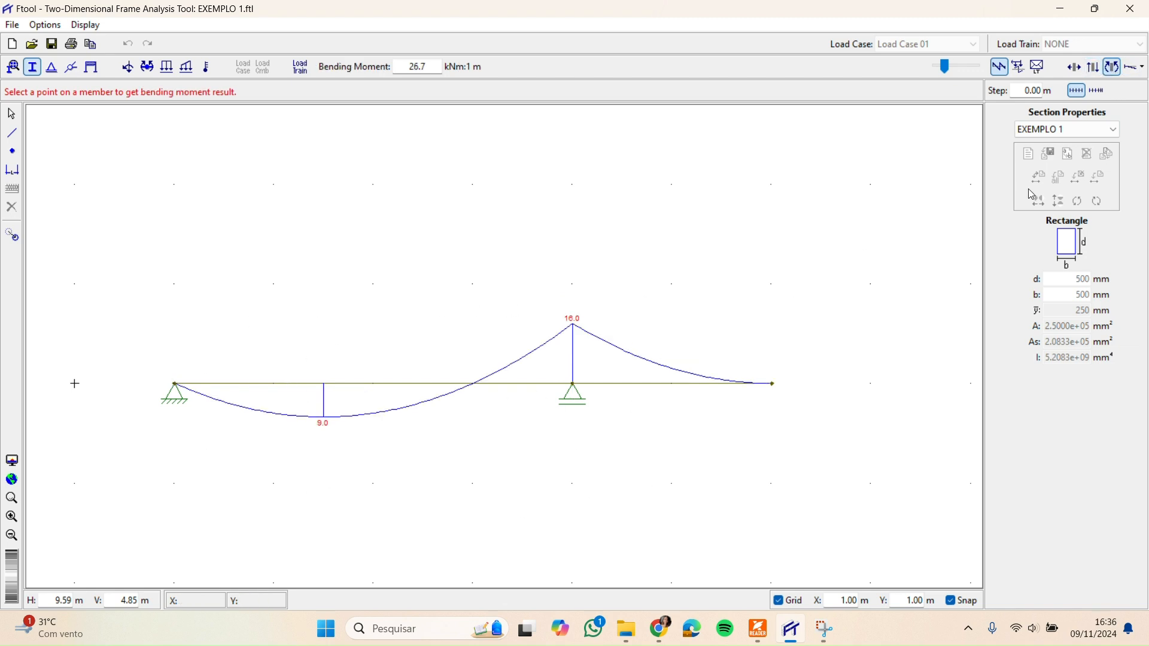
{"action": "left_click", "coordinate": [1094, 67]}
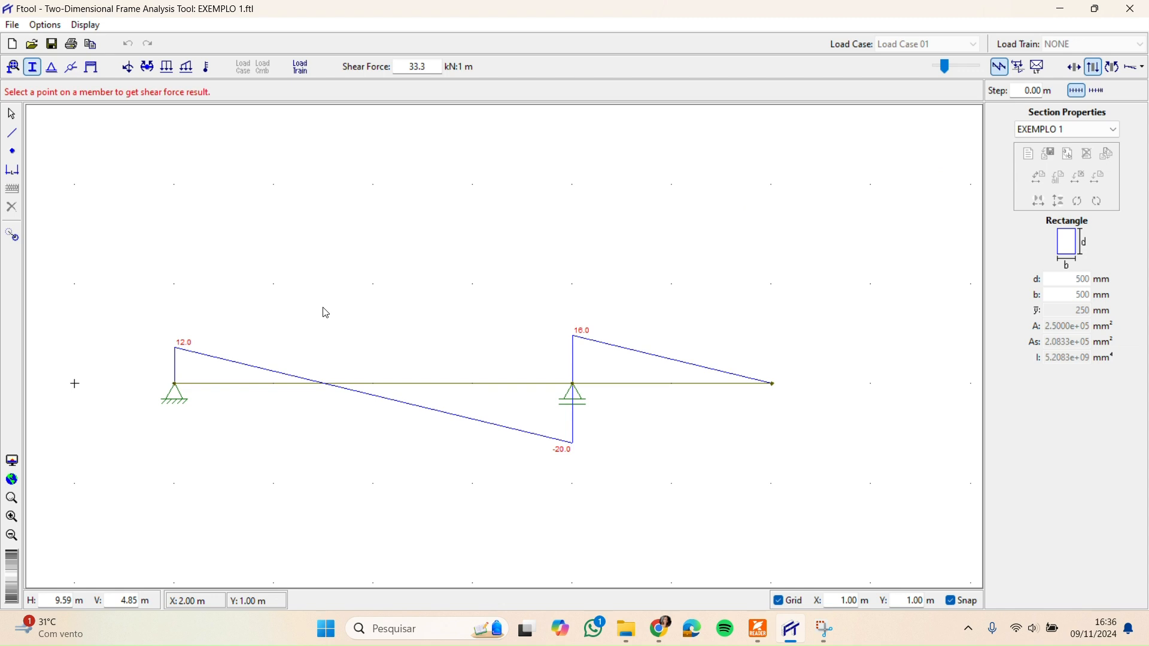
- Show the support reactions with their values and set the text display size to Large
{"action": "left_click", "coordinate": [88, 26]}
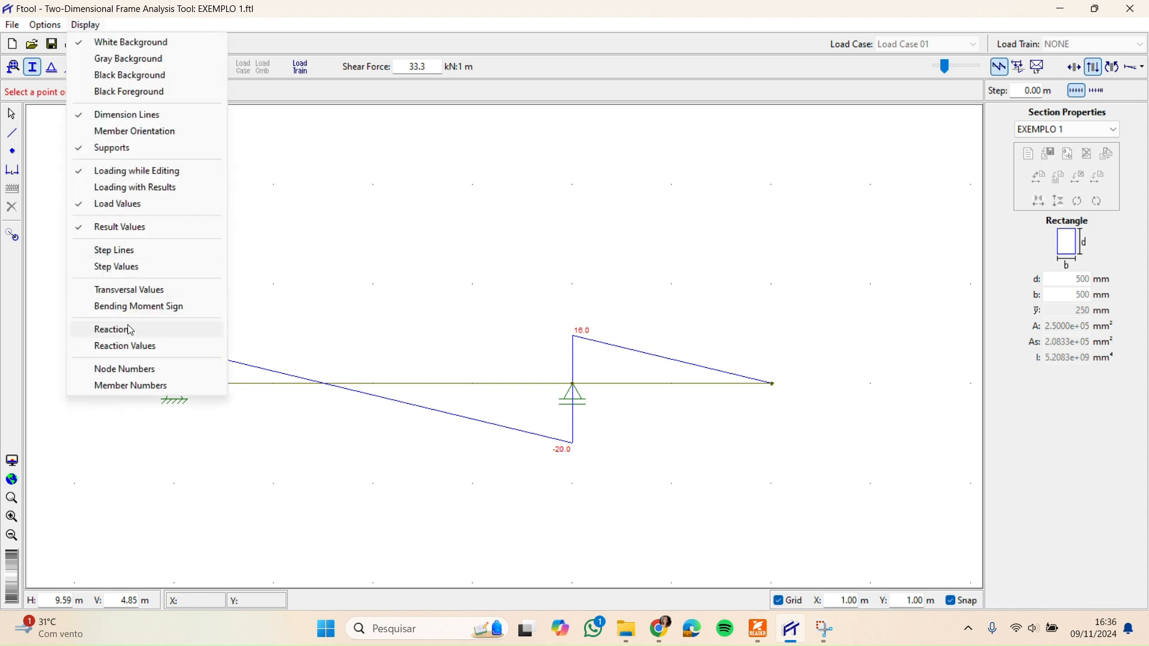
{"action": "left_click", "coordinate": [139, 356]}
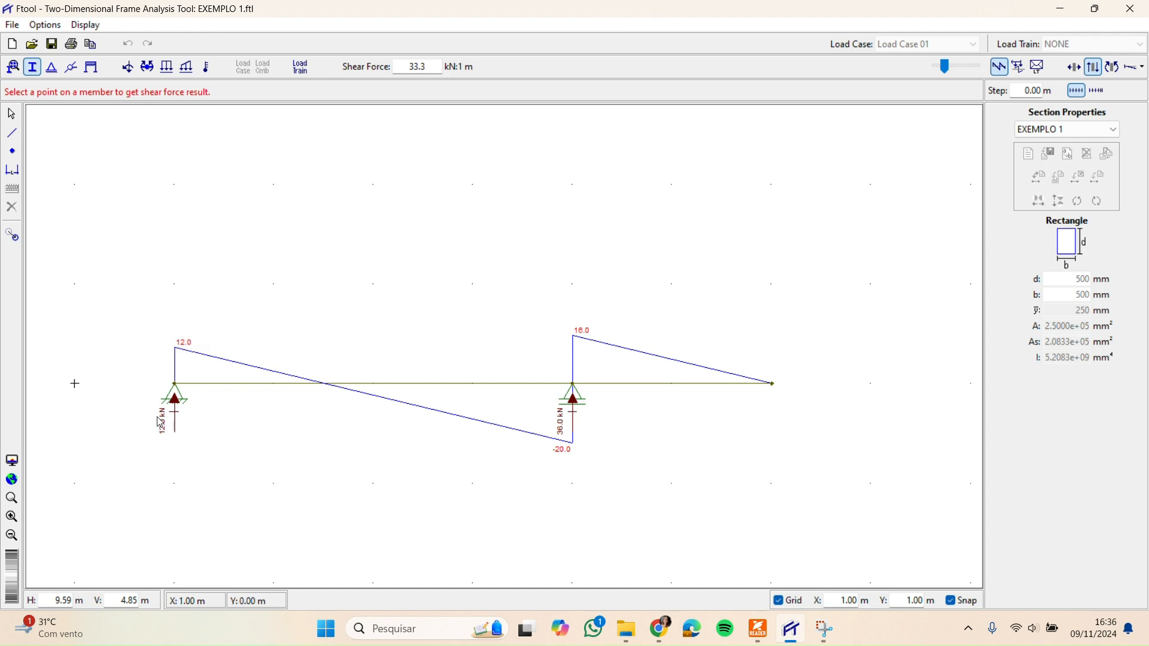
{"action": "left_click", "coordinate": [90, 26]}
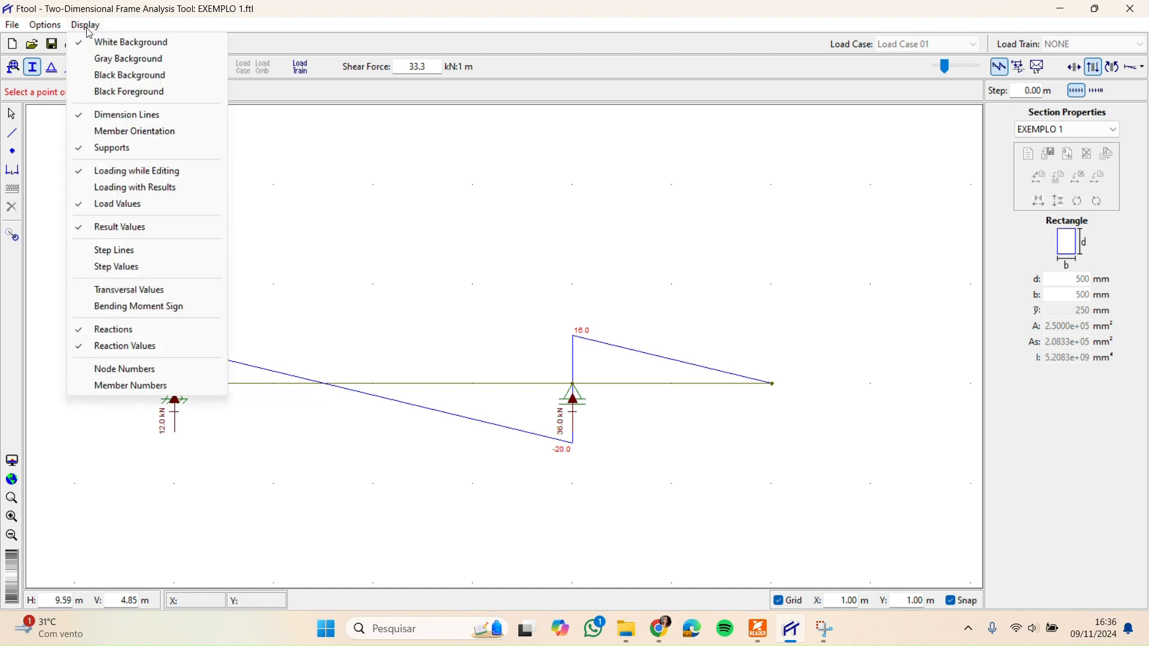
{"action": "mouse_move", "coordinate": [66, 27]}
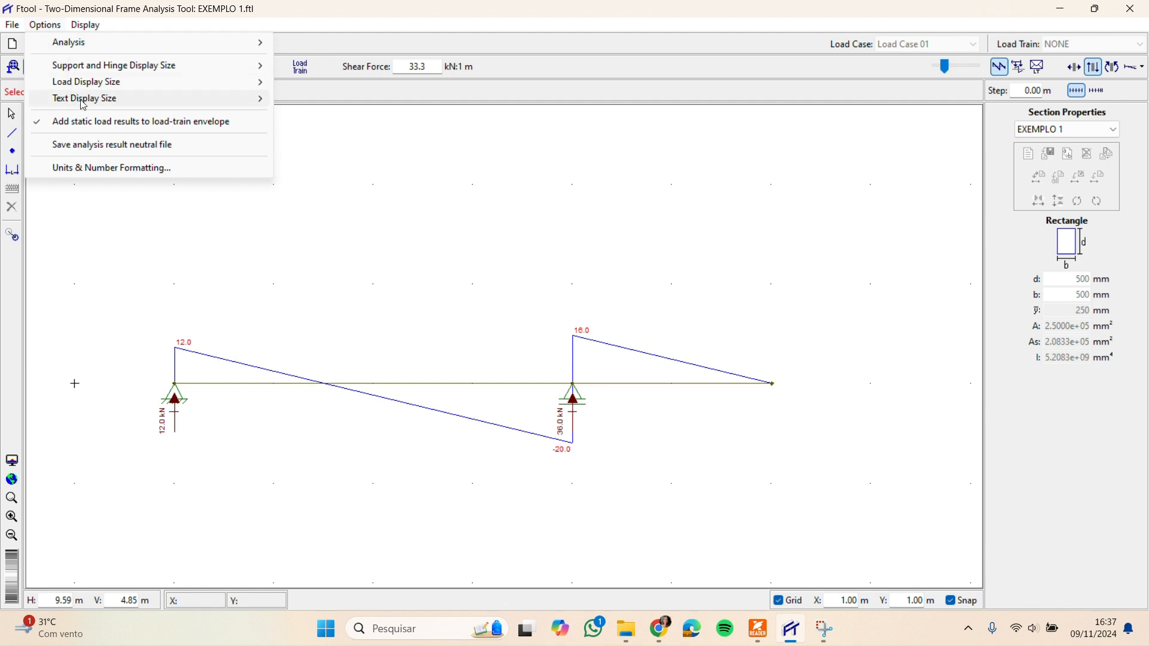
{"action": "mouse_move", "coordinate": [84, 102]}
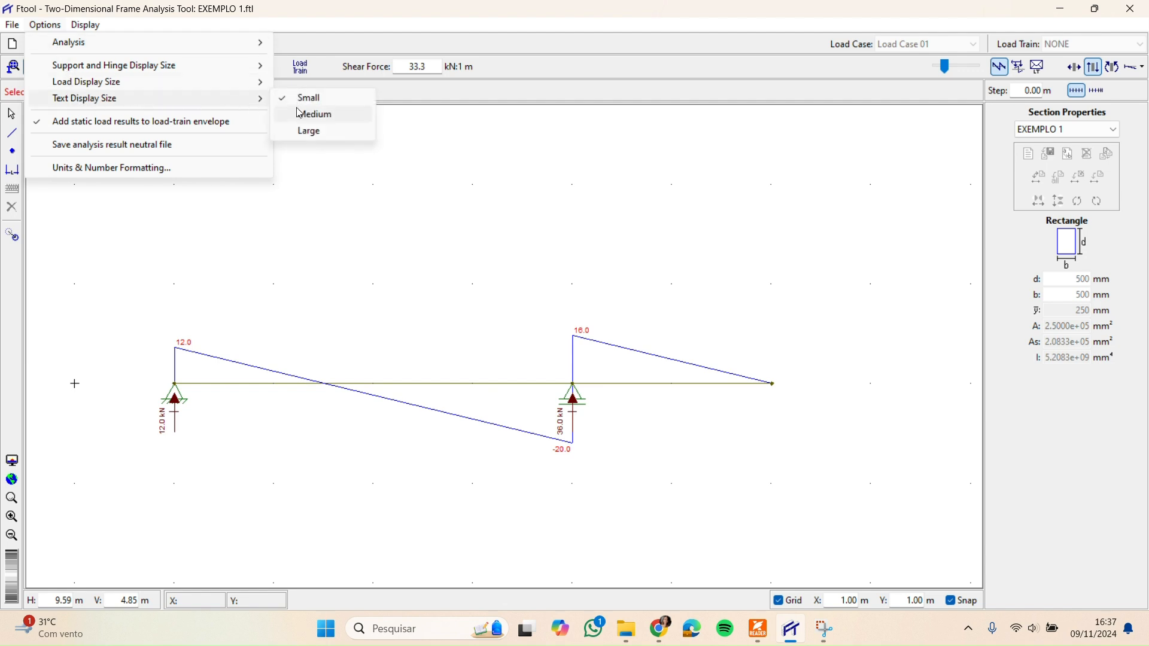
{"action": "left_click", "coordinate": [309, 132]}
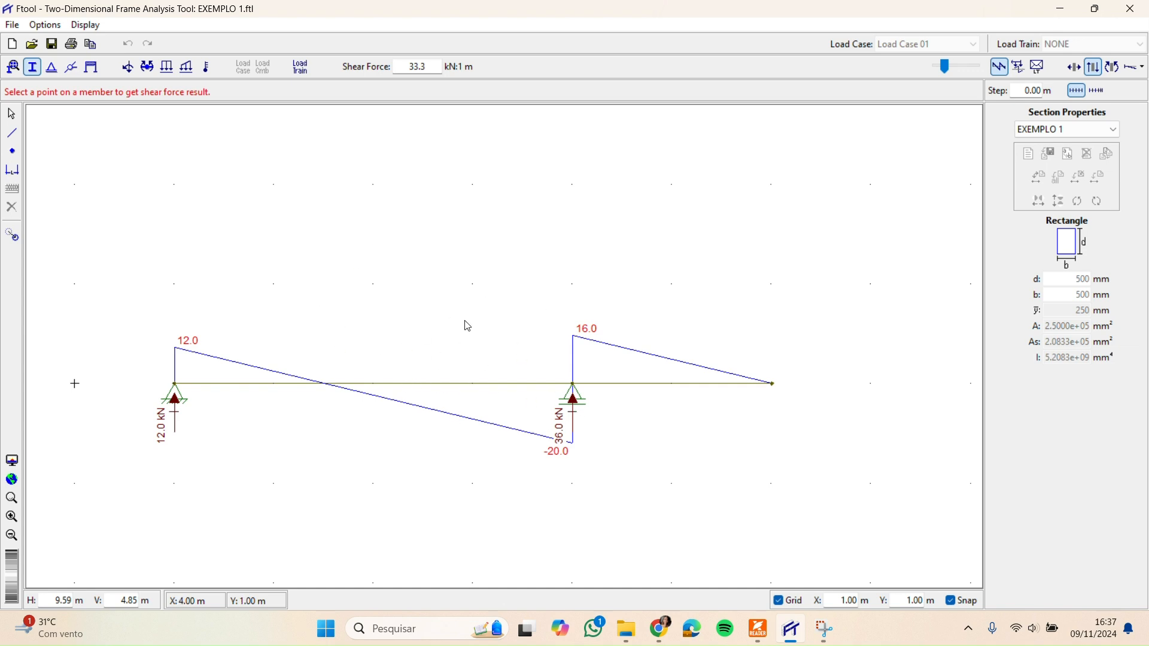
- Return to editing and insert a node at the middle of the 4 m span, at X 3.00 m, Y 0.00 m
{"action": "key", "text": "Escape"}
{"action": "left_click", "coordinate": [362, 386]}
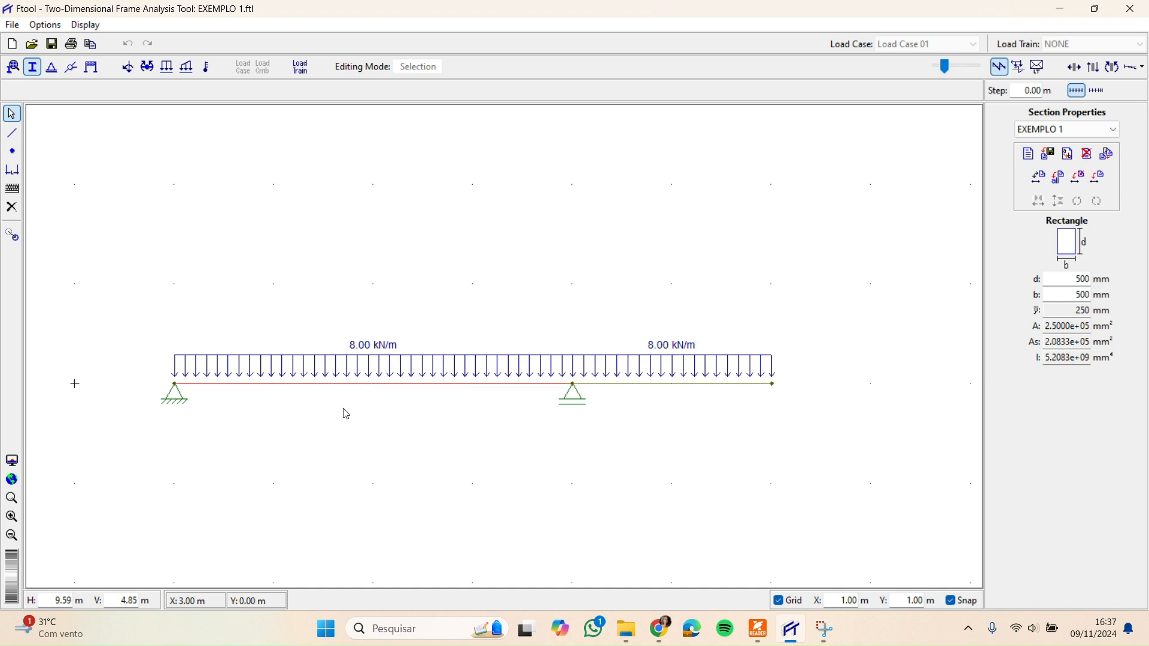
{"action": "scroll", "coordinate": [341, 411], "scroll_direction": "down", "scroll_amount": 2}
{"action": "scroll", "coordinate": [333, 400], "scroll_direction": "up", "scroll_amount": 1}
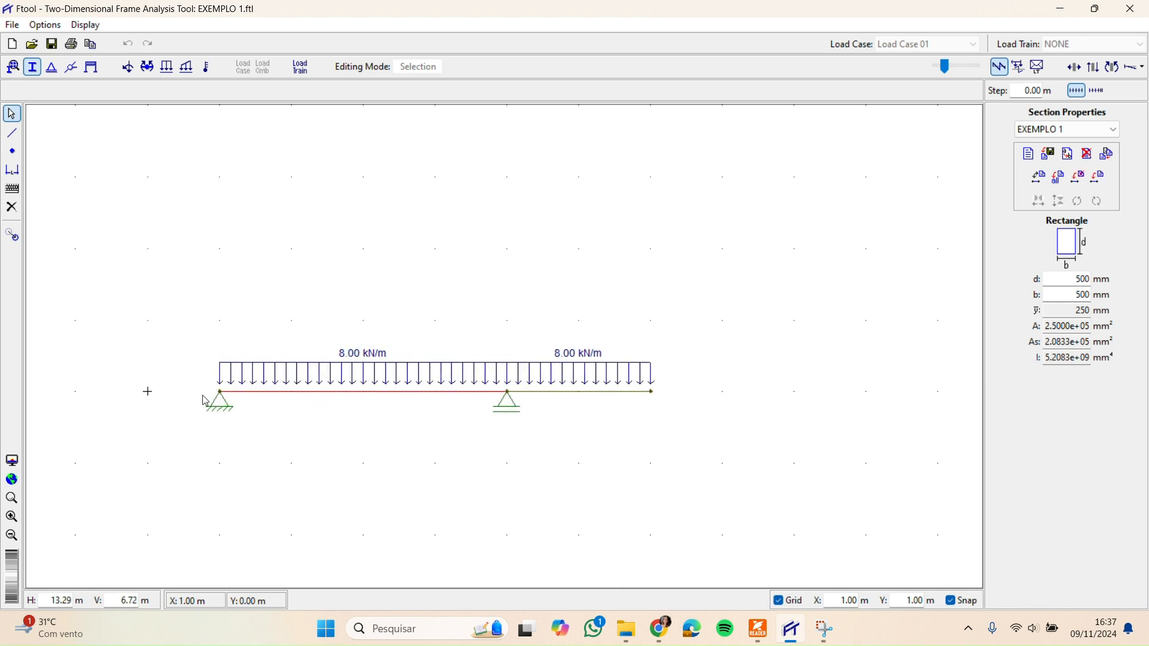
{"action": "left_click", "coordinate": [12, 152]}
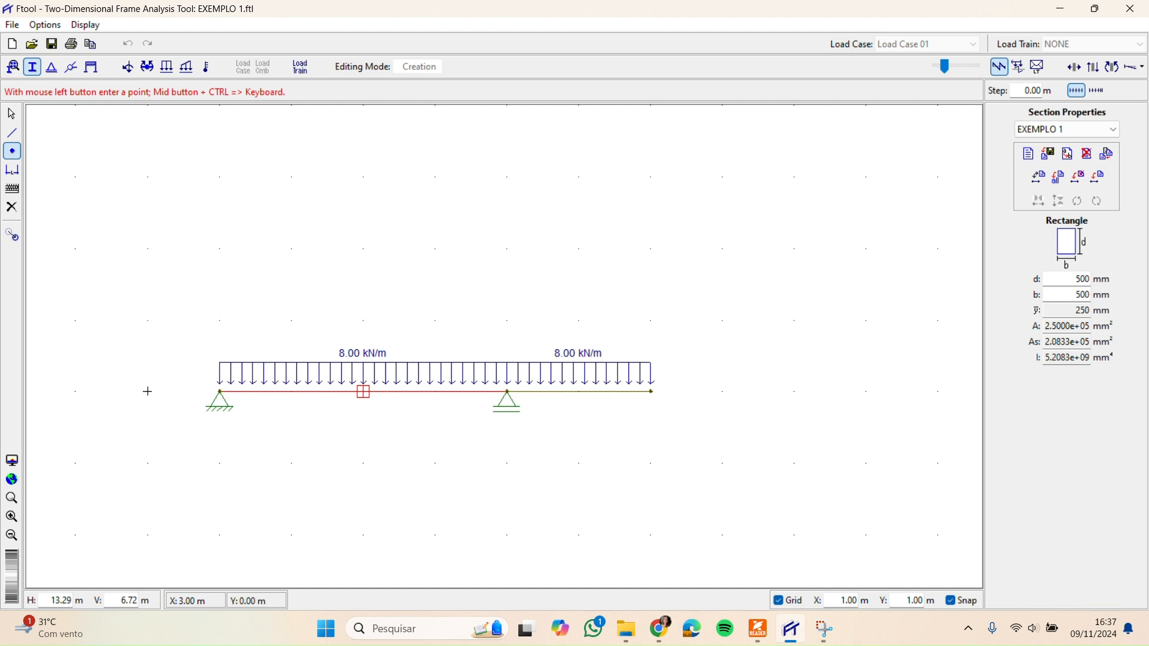
{"action": "left_click", "coordinate": [363, 392]}
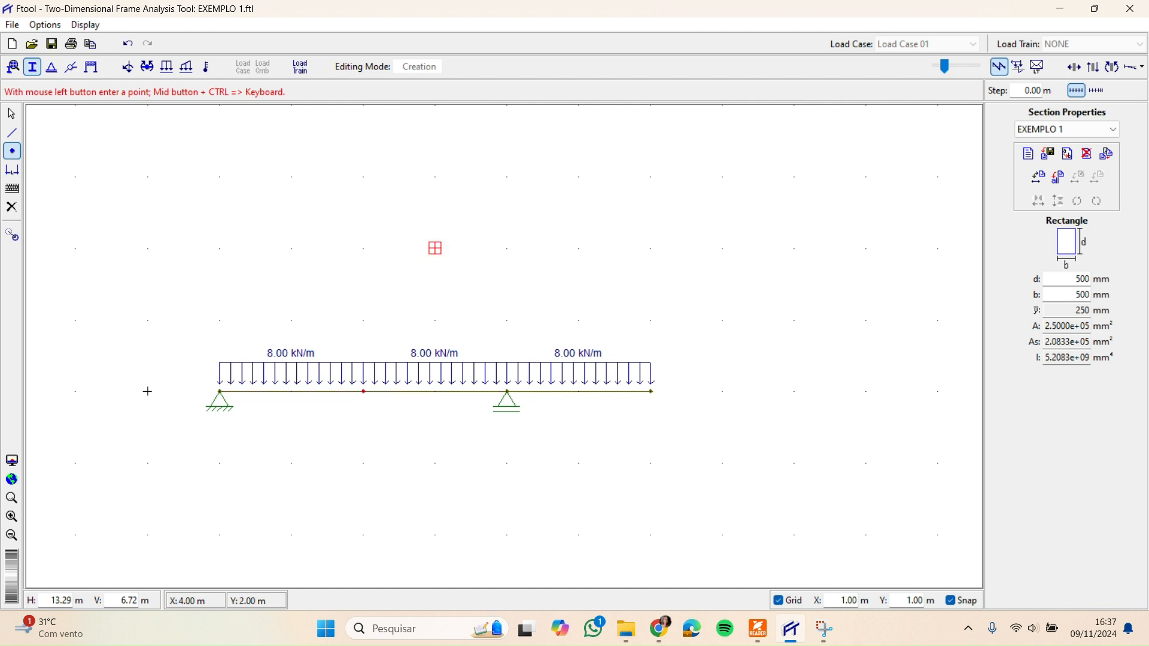
{"action": "key", "text": "Escape"}
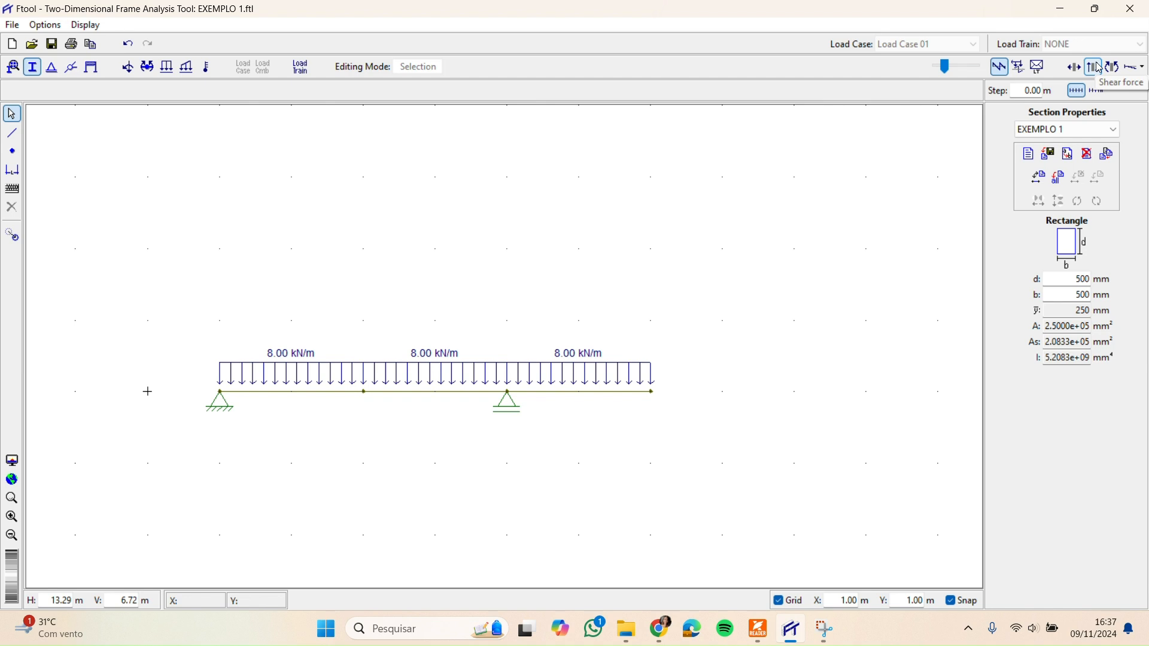
- Examine the shear force and bending moment at the new mid-span node in their respective diagrams
{"action": "left_click", "coordinate": [1100, 70]}
{"action": "scroll", "coordinate": [321, 402], "scroll_direction": "up", "scroll_amount": 3}
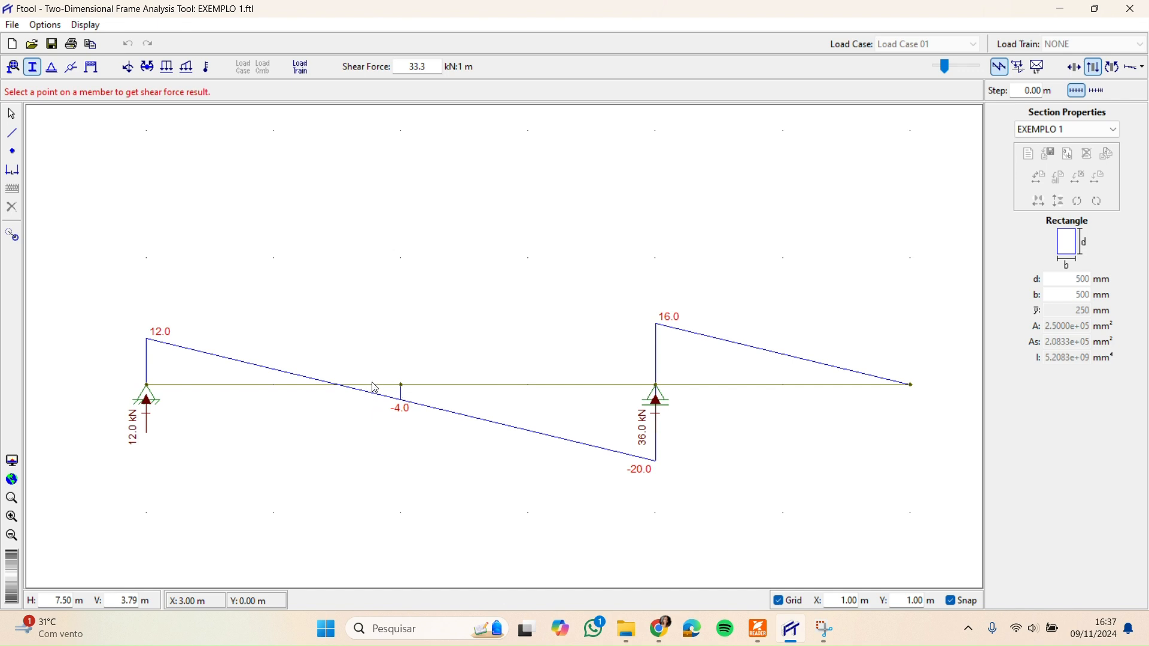
{"action": "left_click", "coordinate": [1113, 66]}
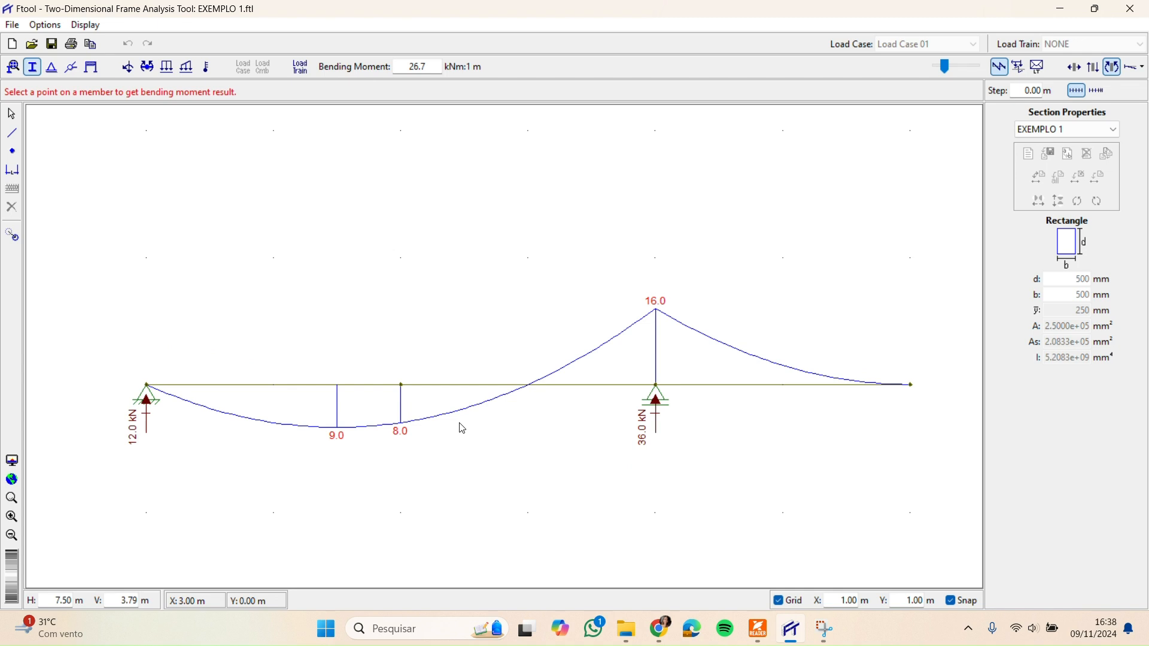
{"action": "scroll", "coordinate": [559, 432], "scroll_direction": "down", "scroll_amount": 2}
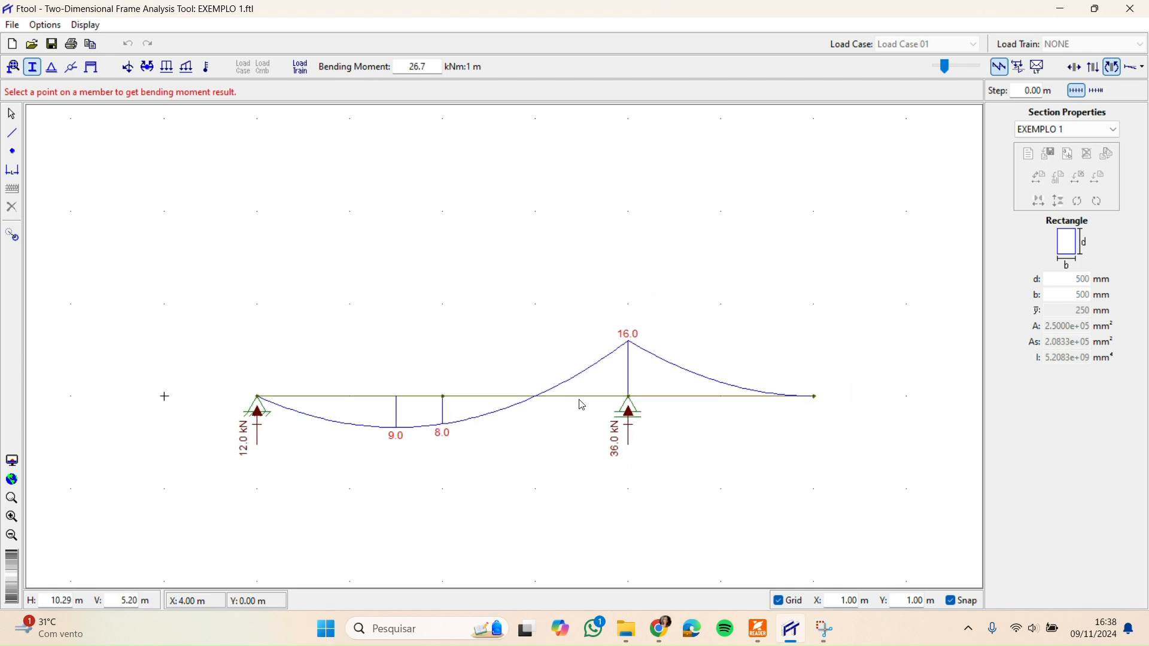